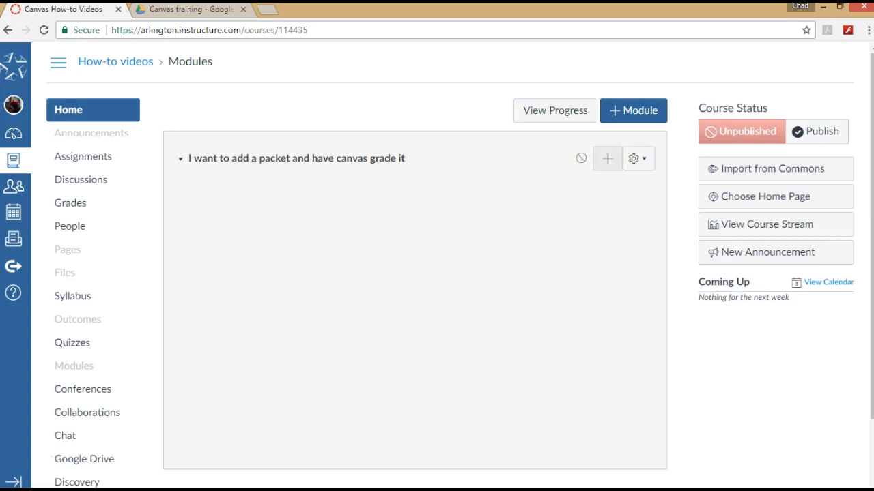
Add the existing Solar System quiz to the module "I want to add a packet and have canvas grade it".
left_click(607, 159)
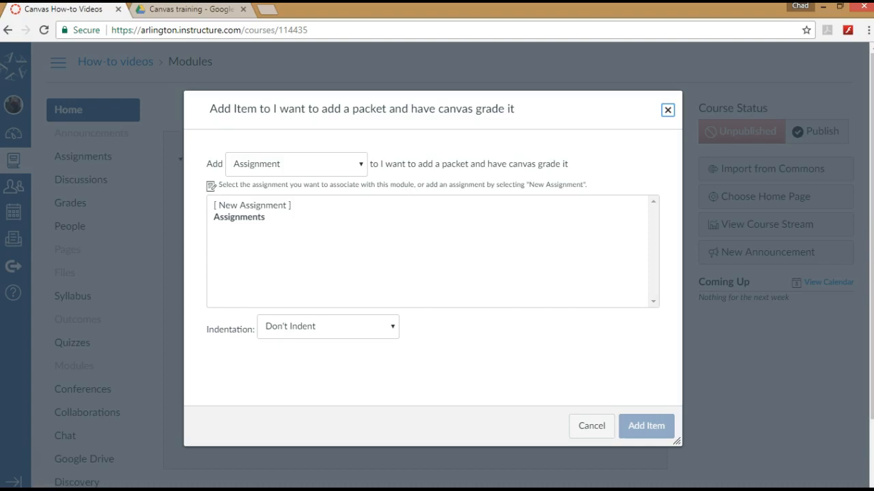
left_click(296, 164)
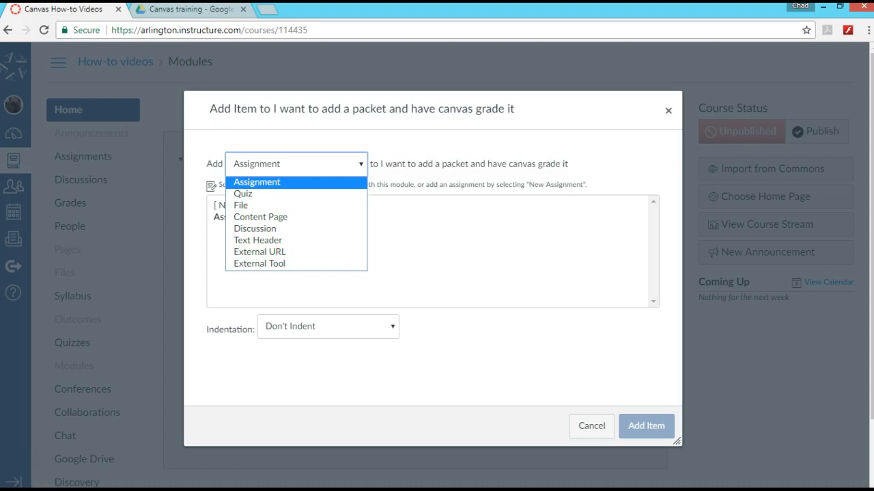
left_click(243, 194)
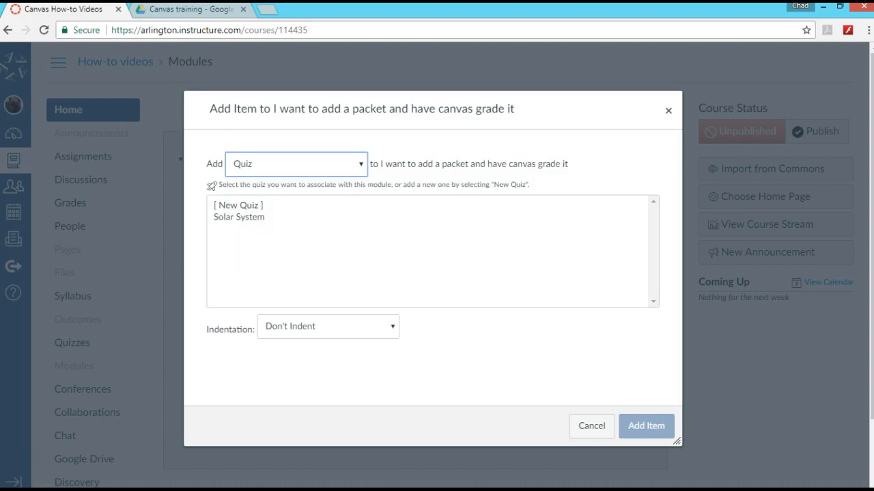
left_click(239, 217)
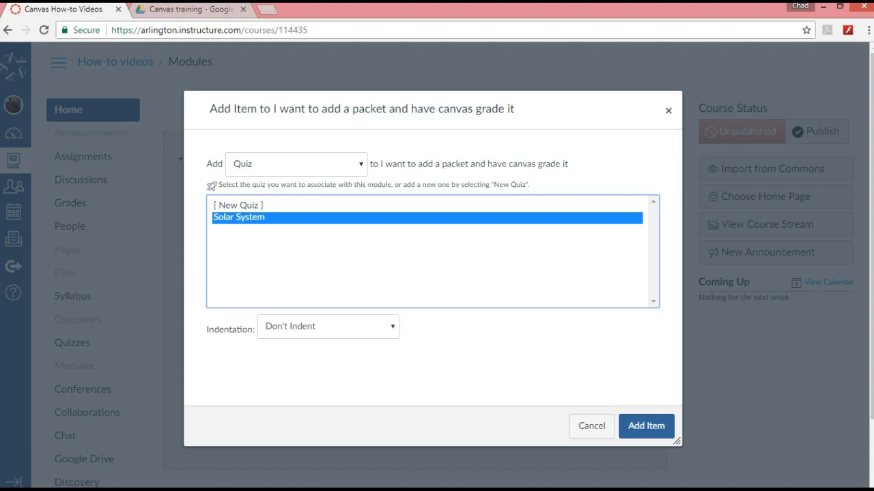
left_click(645, 425)
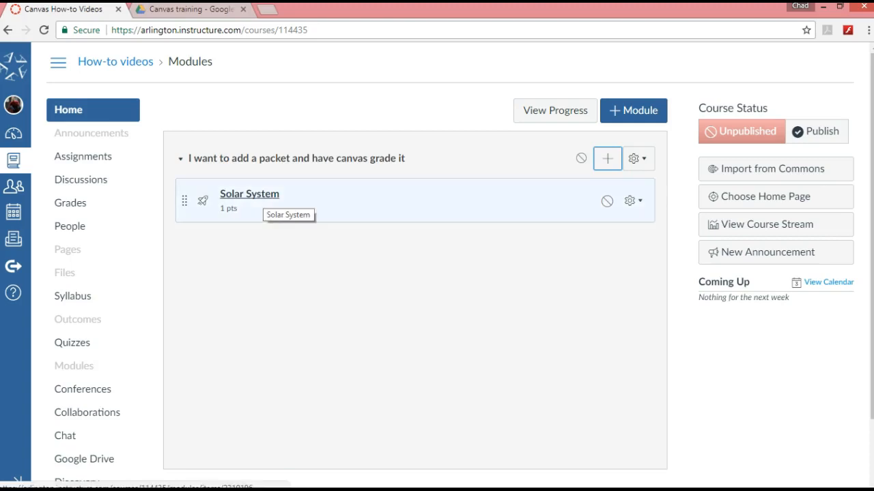
Open the Solar System quiz for editing and place the cursor in its empty instructions.
left_click(259, 195)
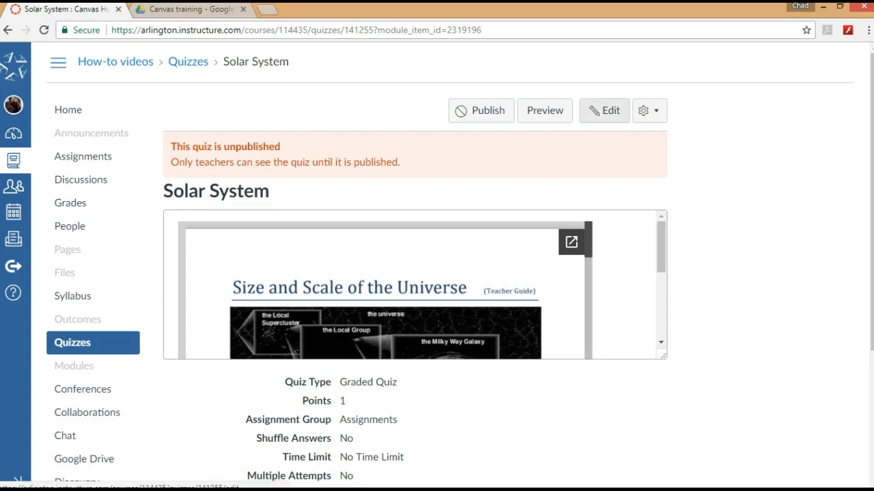
left_click(604, 110)
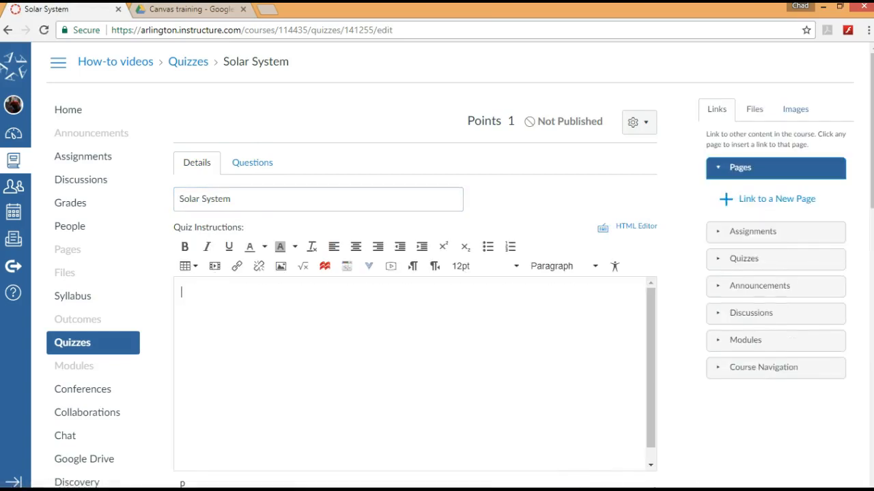
scroll(437, 273, "down", 1)
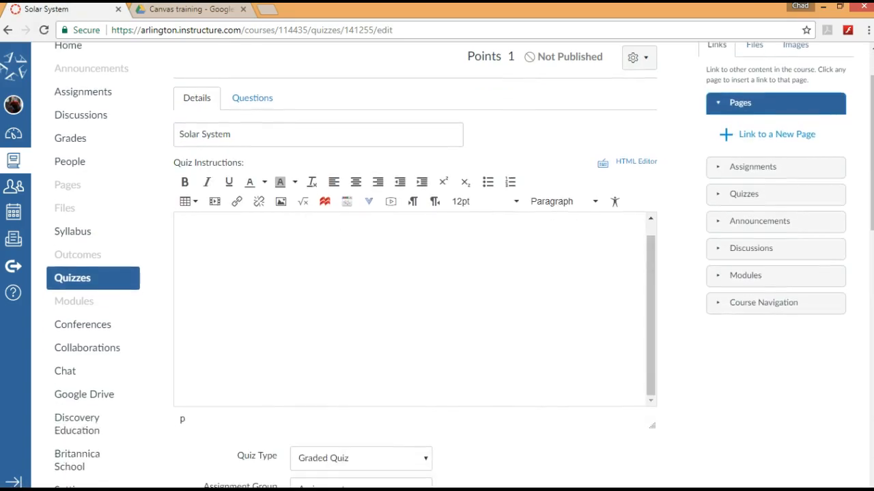
left_click_drag(242, 163, 173, 163)
left_click(183, 217)
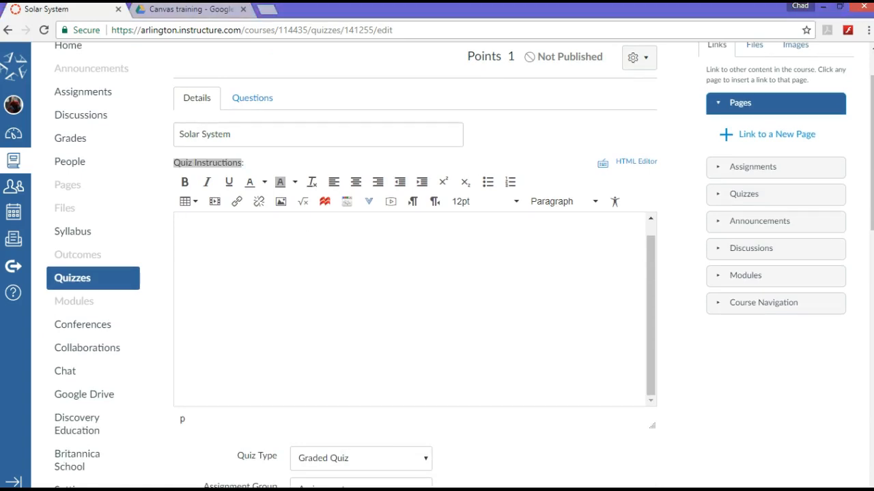
scroll(409, 307, "up", 1)
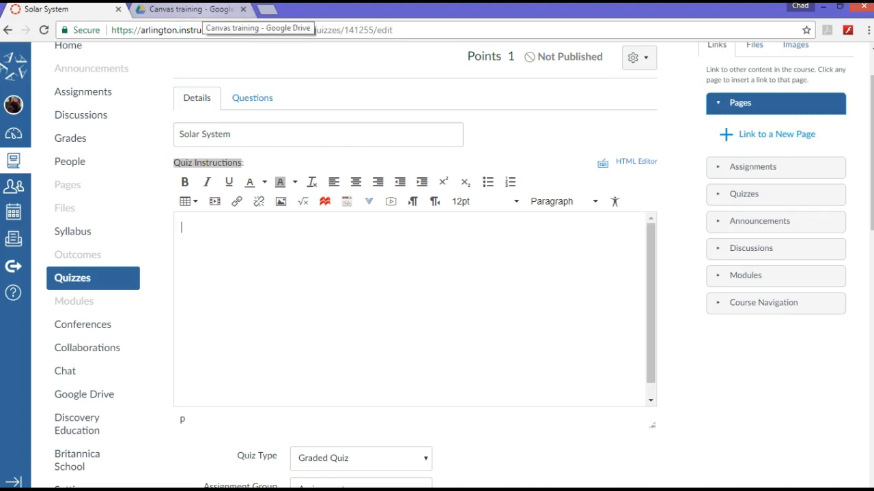
Switch to the Canvas training folder in Google Drive and open "ez Solar system quiz.pdf" in a new window.
left_click(189, 9)
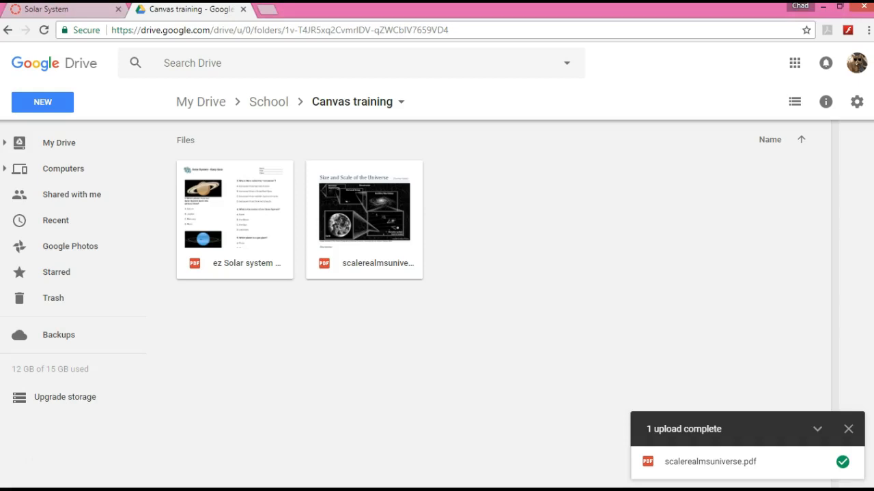
double_click(235, 218)
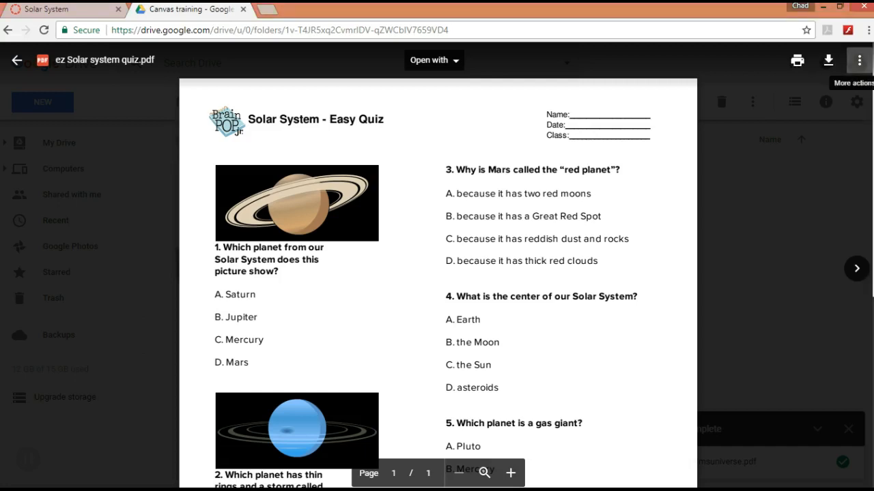
left_click(859, 60)
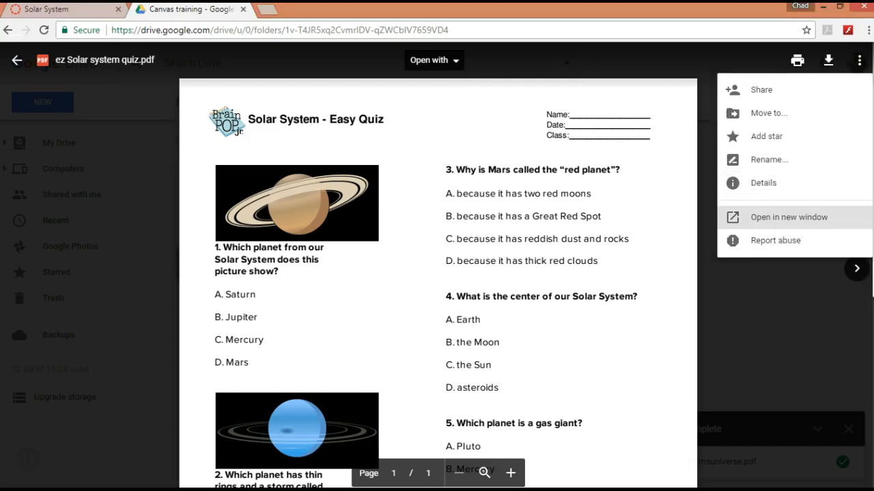
left_click(789, 217)
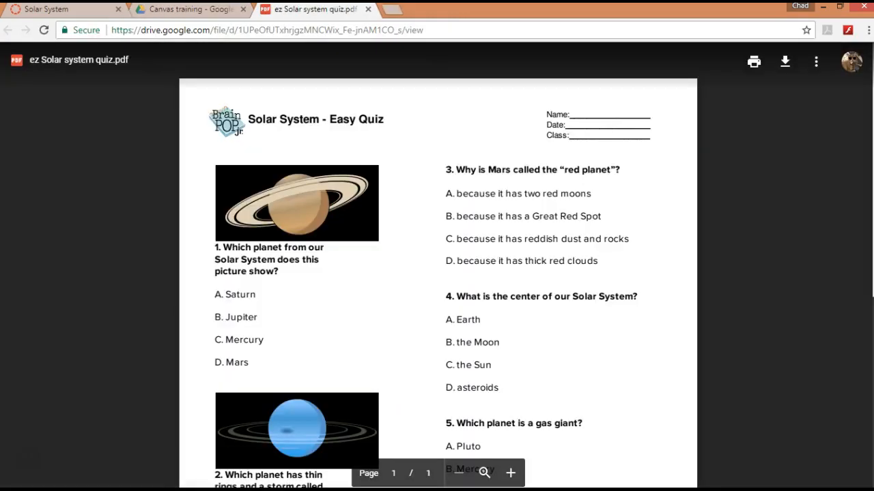
Copy the full HTML embed code of "ez Solar system quiz.pdf" and close the embed dialog.
left_click(815, 62)
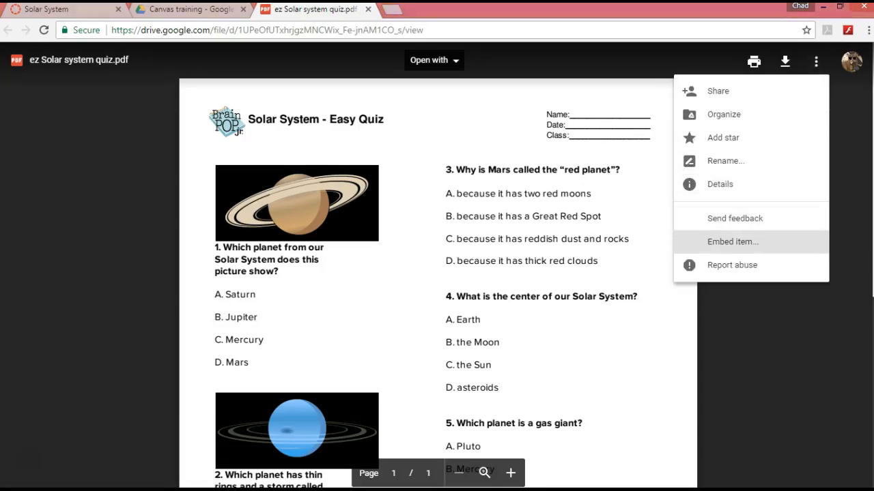
left_click(732, 242)
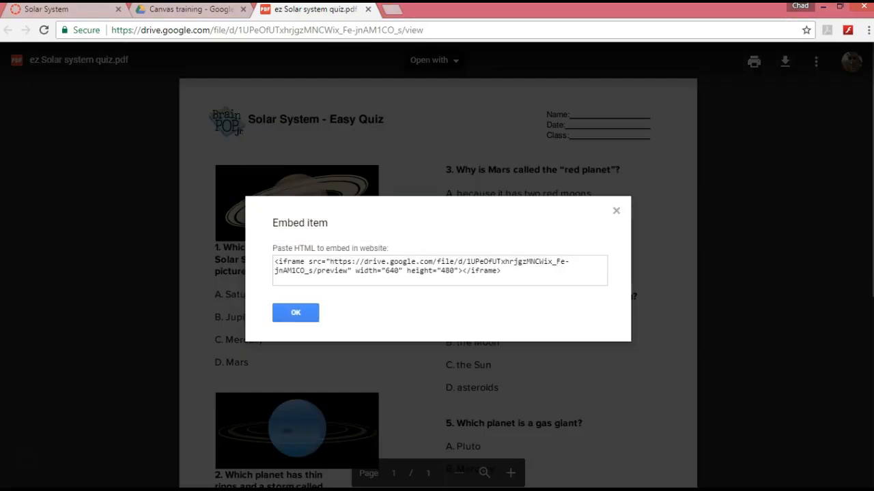
left_click_drag(502, 271, 273, 262)
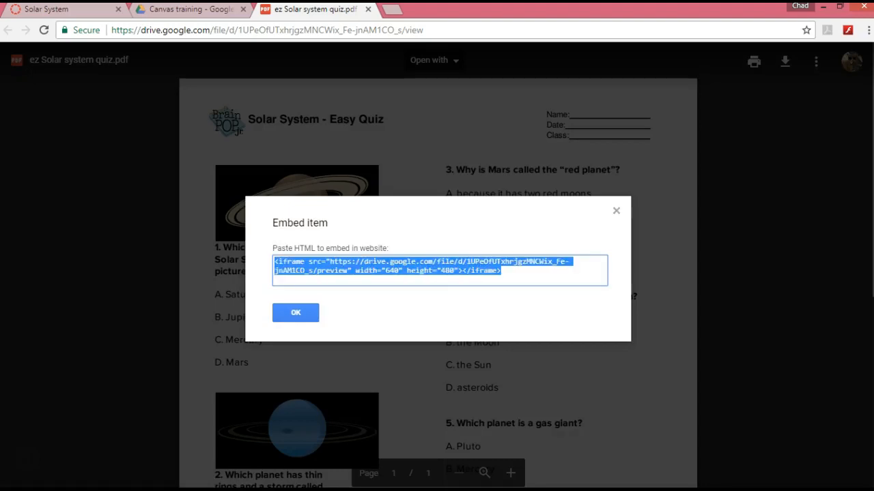
right_click(375, 267)
left_click(400, 276)
left_click(295, 313)
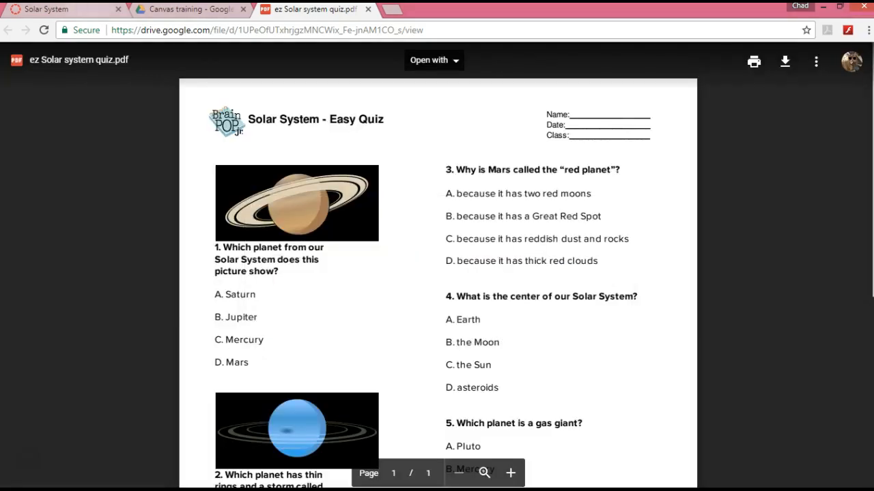
Return to the Solar System quiz in Canvas and insert a 1 x 1 table in the quiz instructions.
left_click(74, 11)
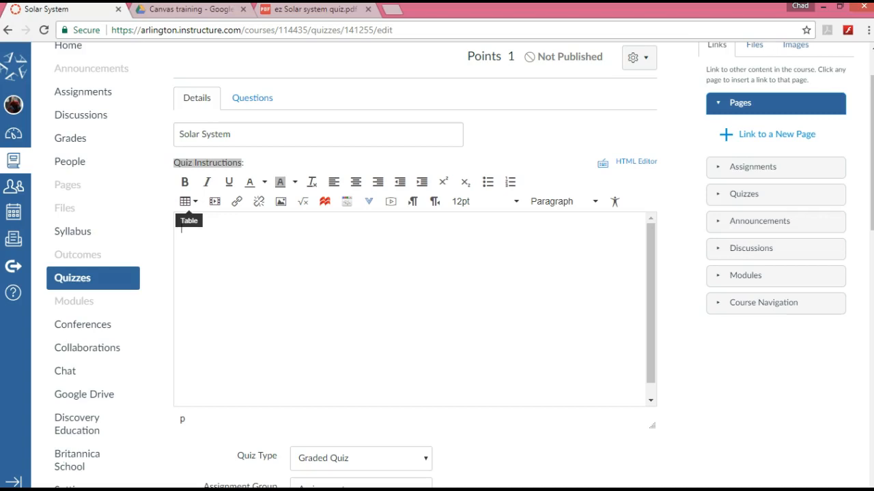
left_click(185, 202)
mouse_move(205, 223)
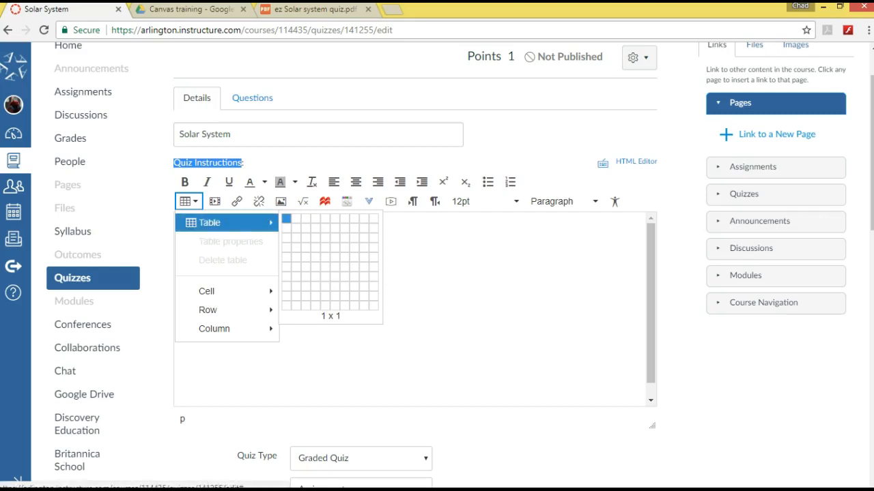
left_click(286, 219)
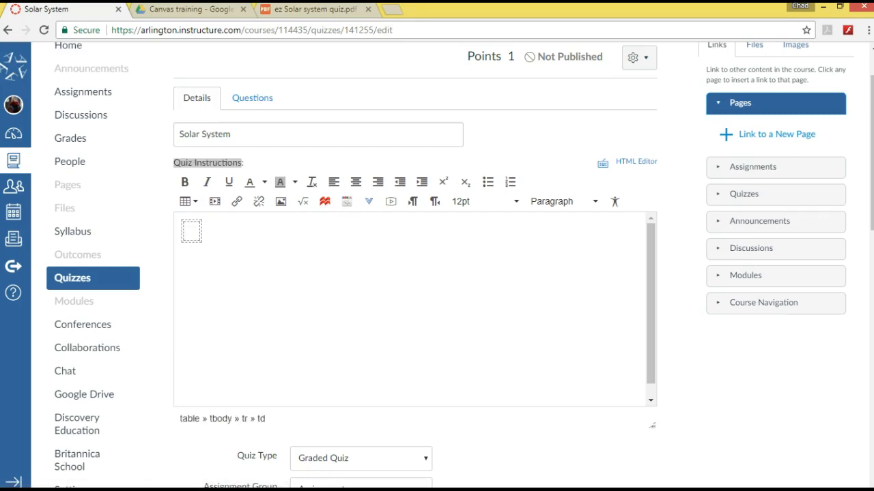
left_click(204, 232)
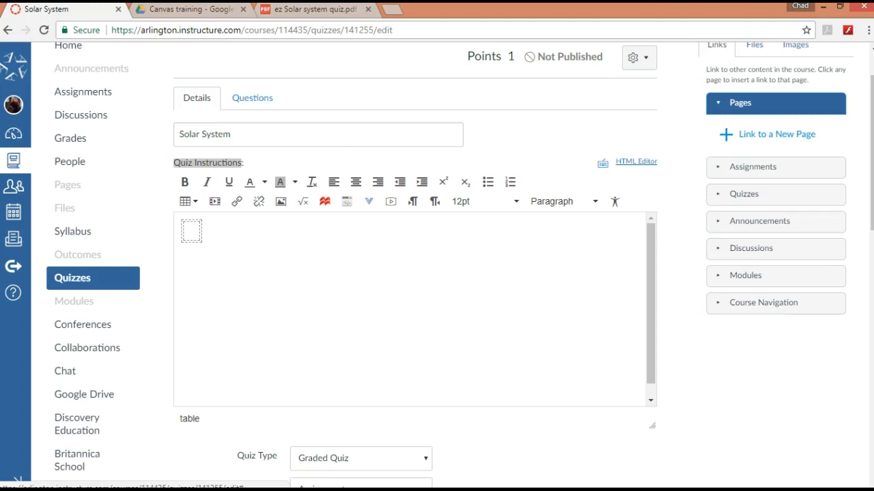
Show the instructions as HTML and paste the copied iframe code between the td tags of the table cell.
left_click(635, 161)
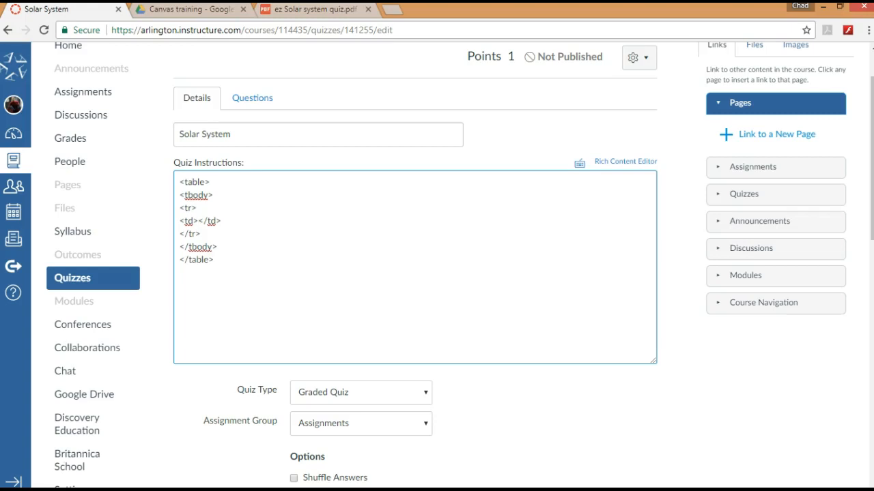
right_click(198, 221)
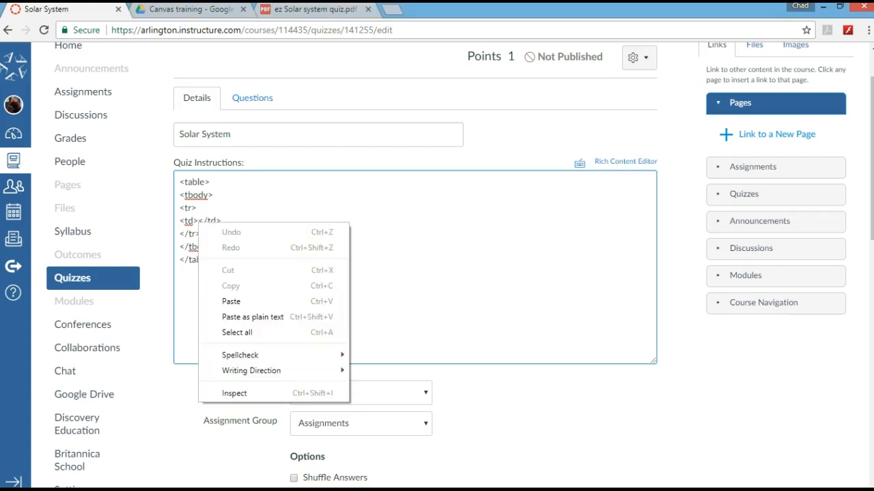
left_click(205, 302)
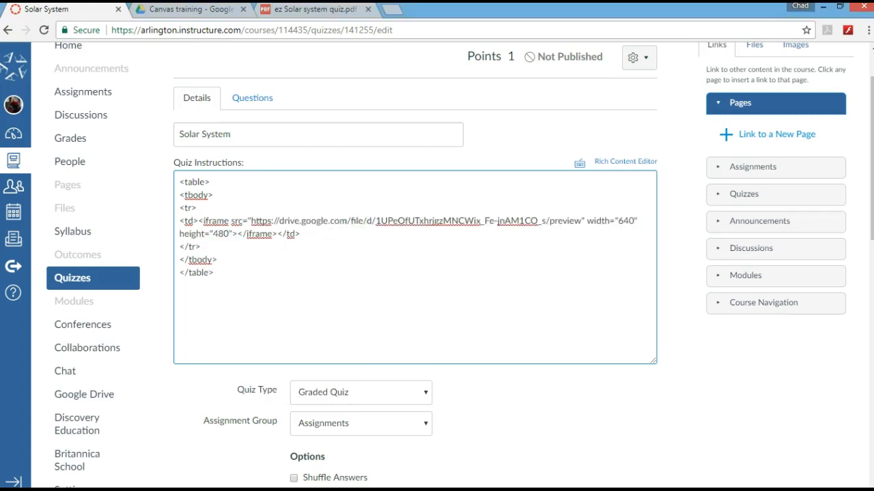
left_click_drag(215, 272, 210, 273)
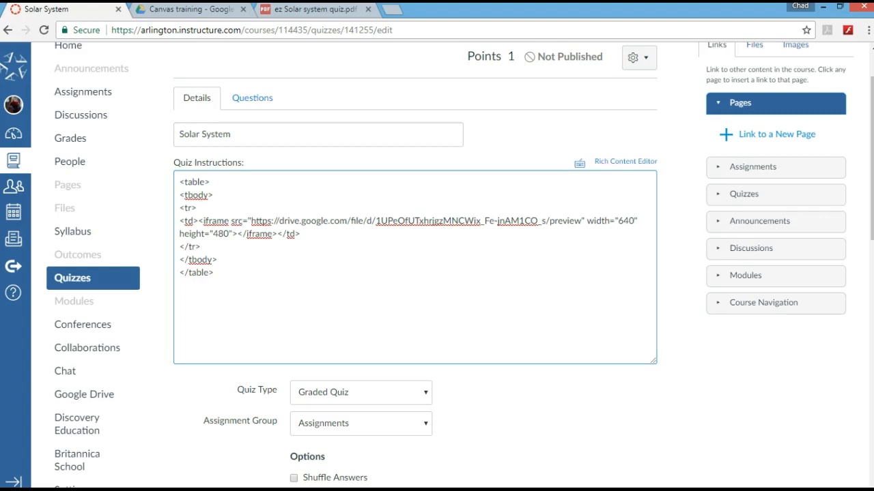
Examine the quiz options, including the settings for multiple attempts, student responses, restrictions and assignment dates.
scroll(210, 268, "down", 3)
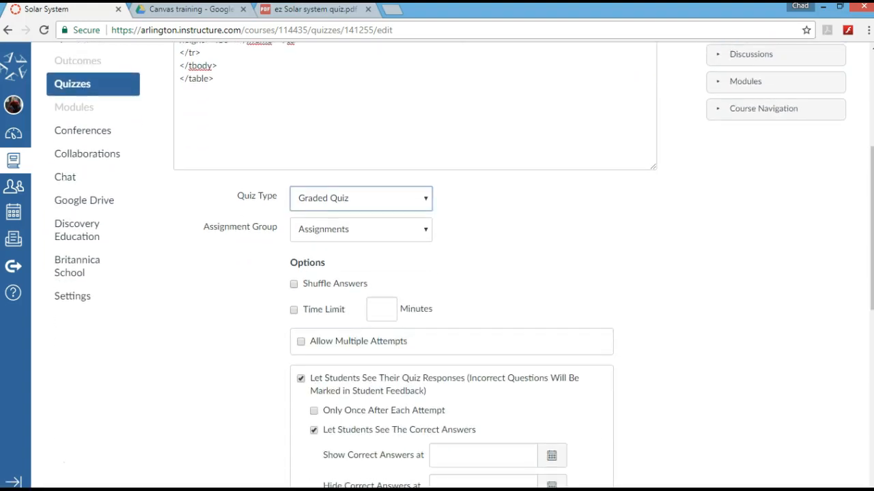
scroll(437, 266, "down", 1)
scroll(437, 266, "down", 1)
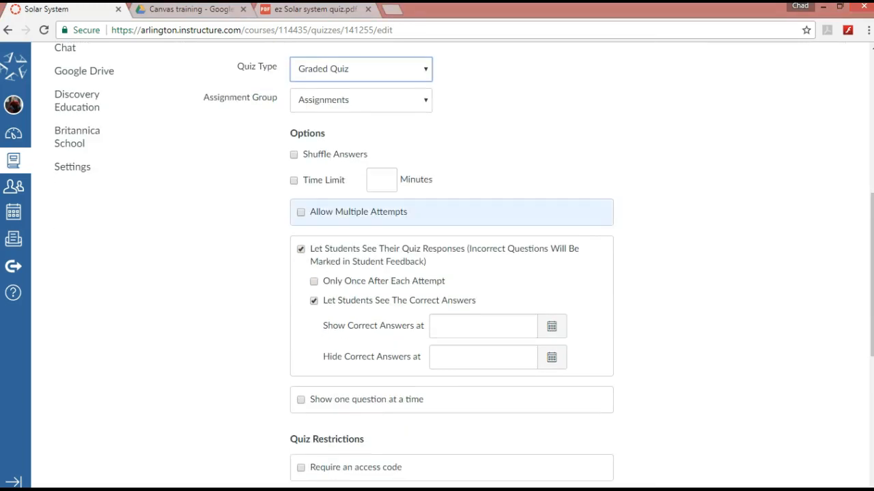
left_click(358, 212)
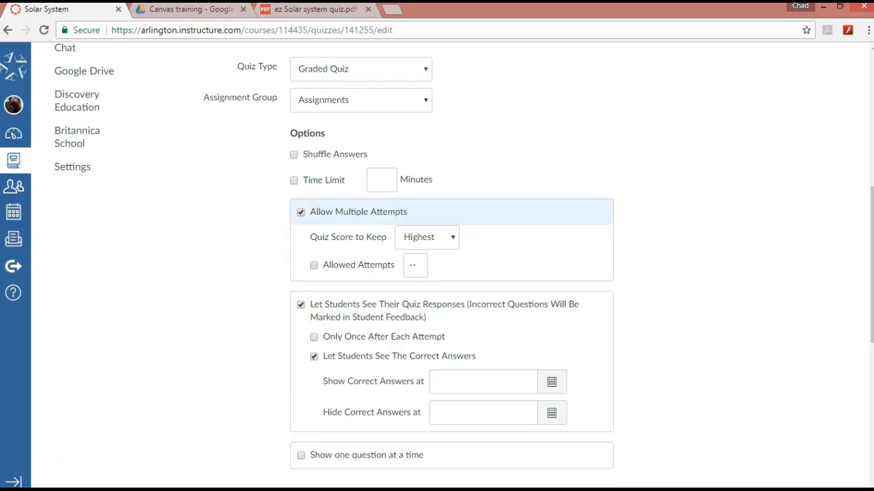
left_click(358, 212)
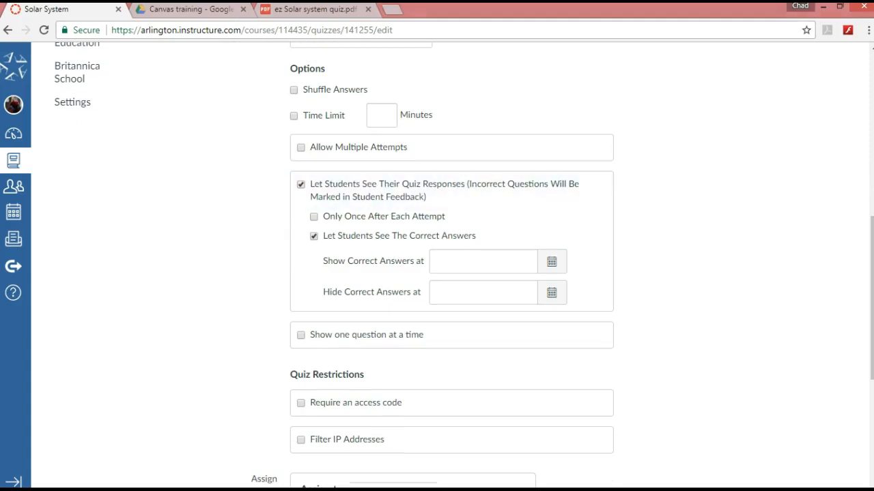
scroll(450, 273, "down", 2)
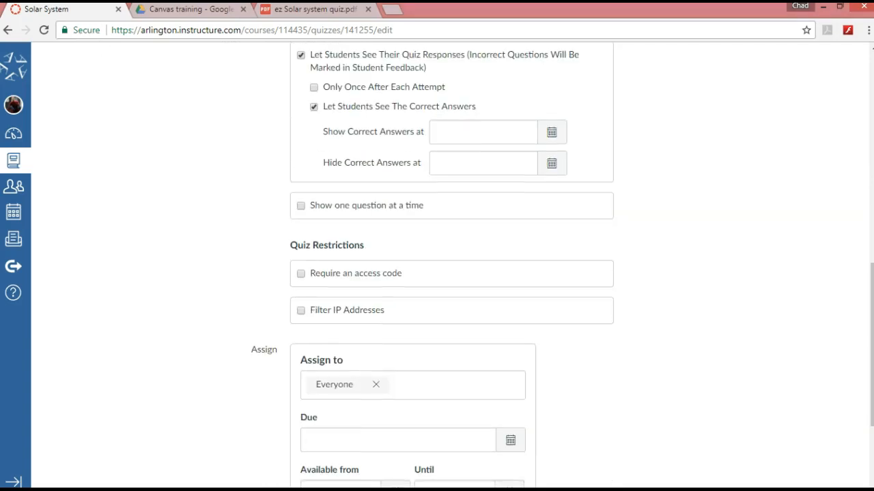
scroll(450, 164, "down", 2)
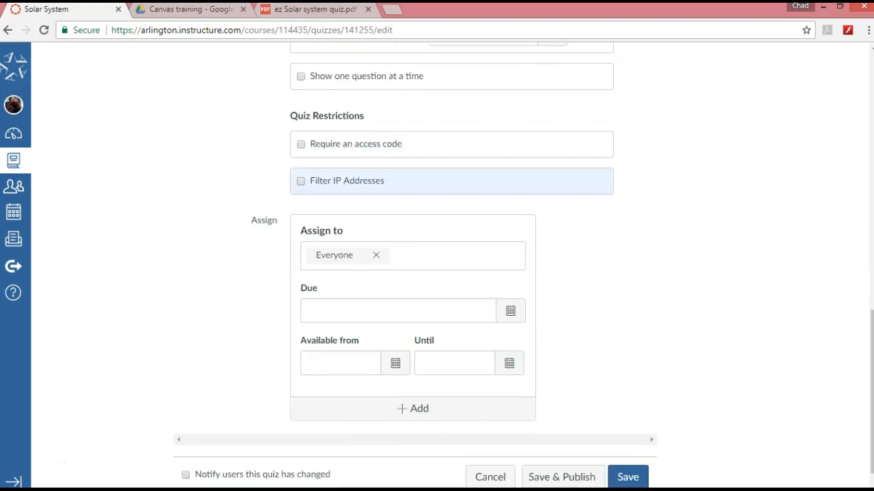
scroll(451, 273, "down", 1)
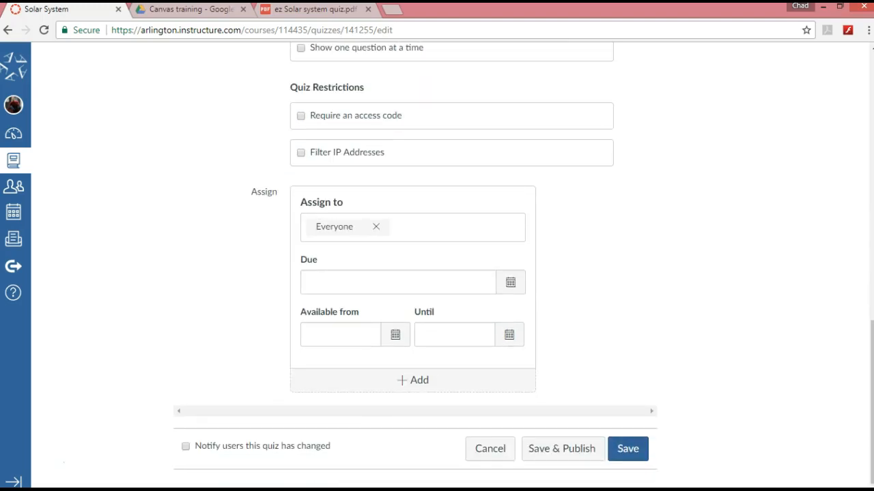
Save the quiz without publishing it and look through the embedded document in its instructions.
left_click(628, 449)
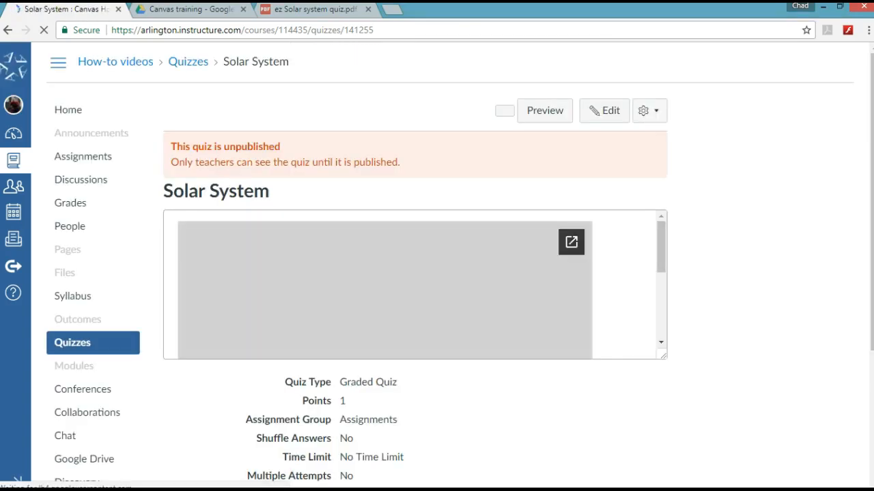
scroll(415, 284, "down", 5)
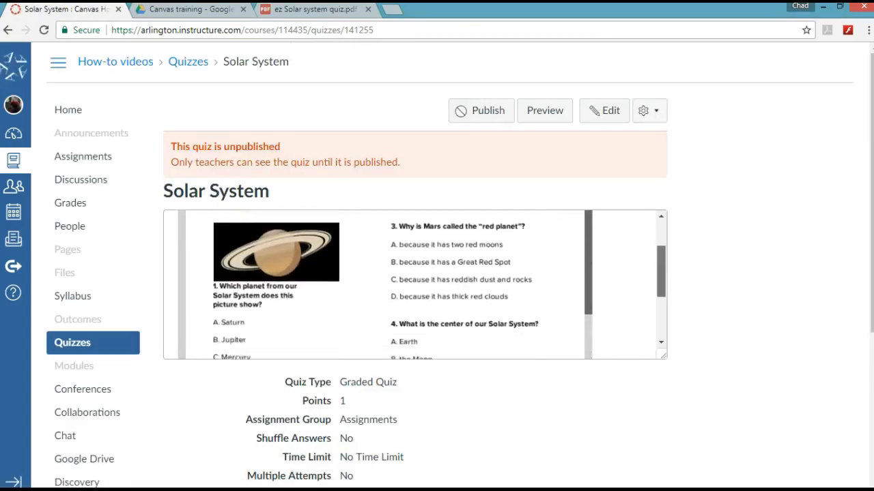
Preview the Solar System quiz and look through the packet embedded in its instructions.
scroll(415, 284, "down", 2)
scroll(415, 284, "up", 7)
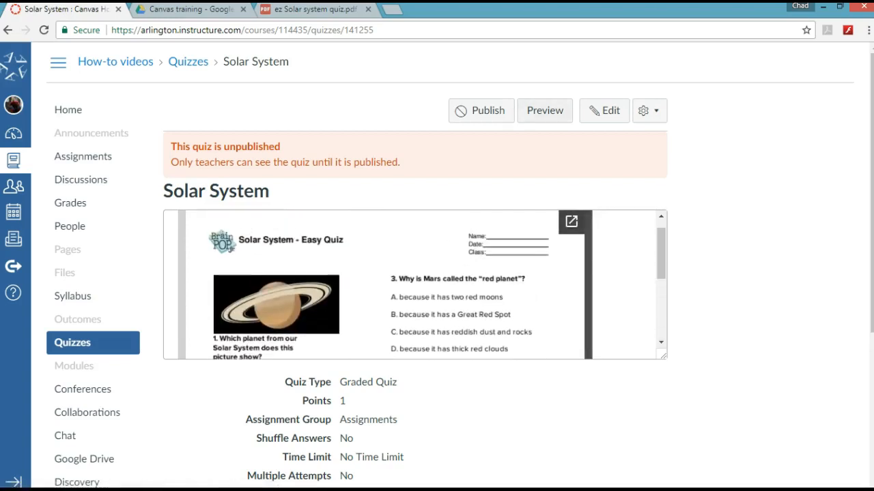
left_click(545, 110)
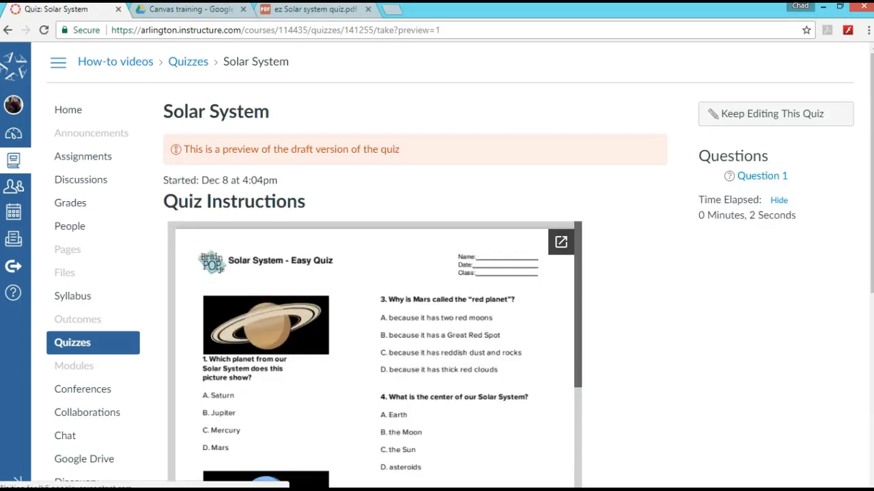
scroll(374, 273, "down", 2)
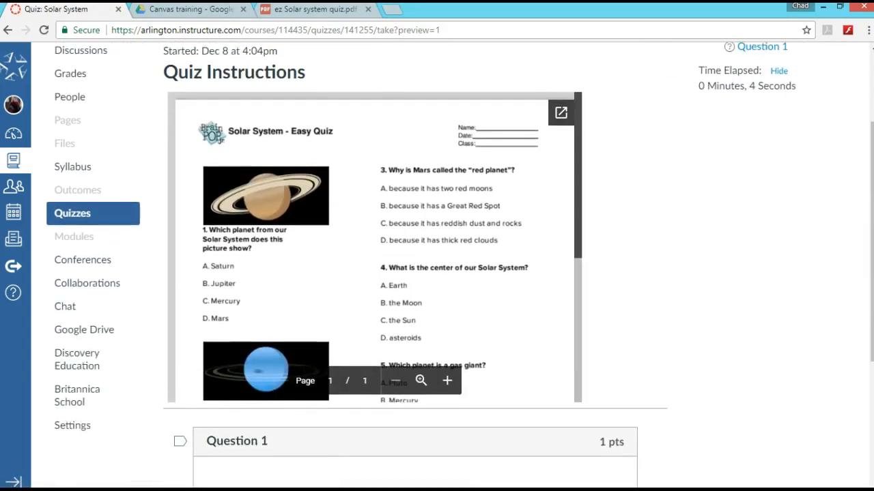
scroll(374, 247, "down", 2)
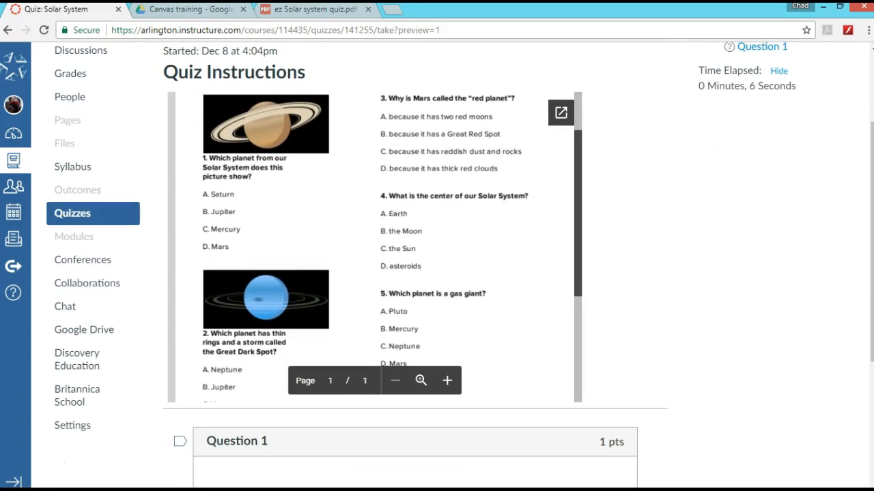
scroll(560, 116, "up", 2)
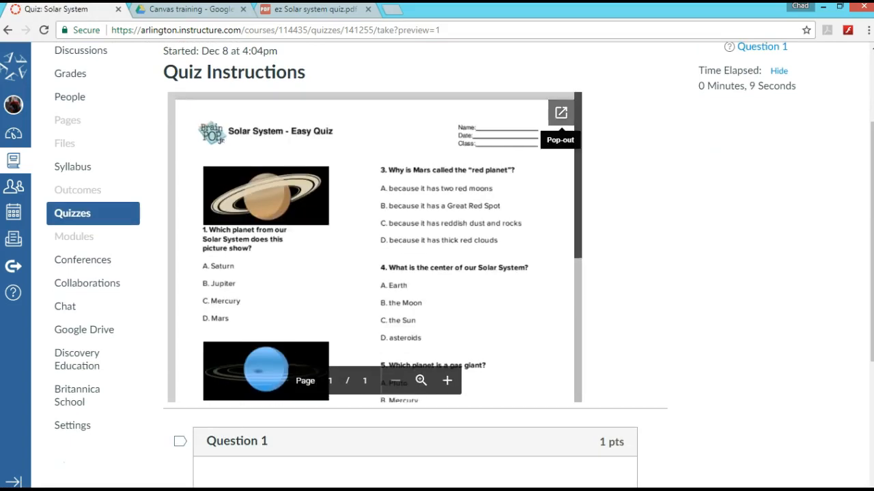
Pop out the embedded PDF into its own page, look through its questions, and close it.
left_click(560, 113)
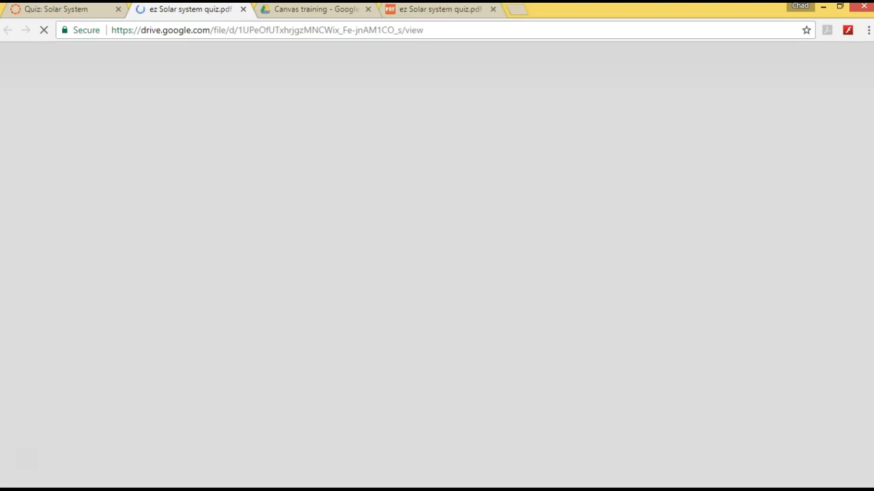
scroll(437, 283, "down", 4)
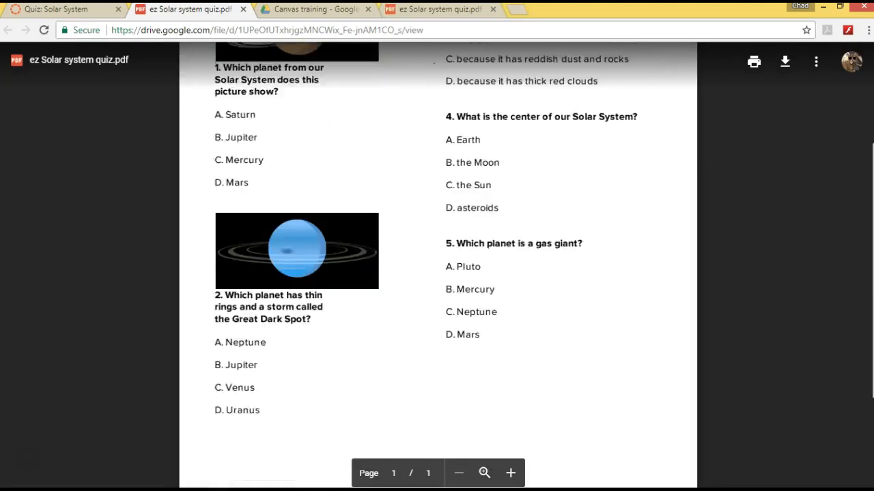
scroll(437, 282, "up", 4)
key("ctrl+w")
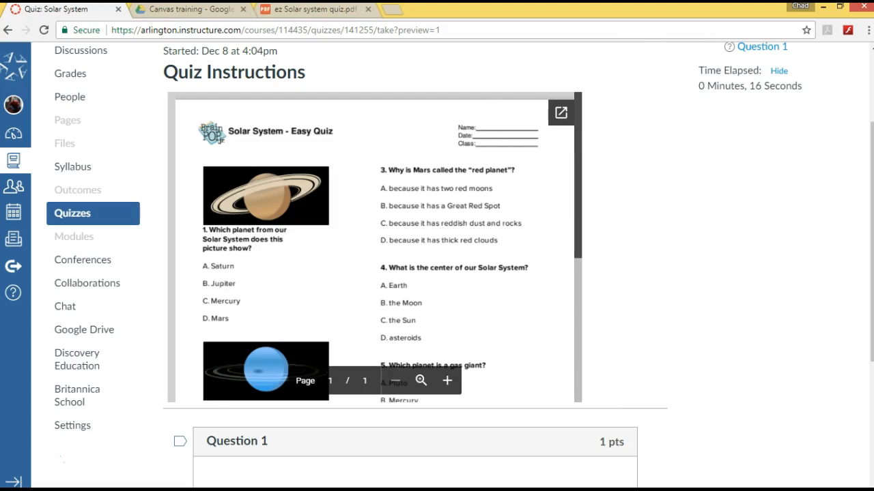
Examine the quiz preview, comparing the embedded packet with the answer choices of Question 1 below it.
scroll(437, 273, "up", 2)
scroll(437, 273, "down", 1)
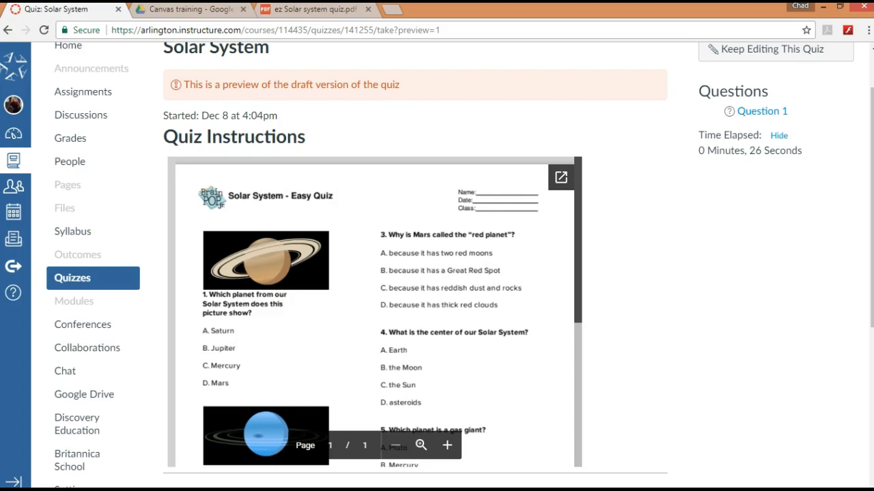
scroll(437, 273, "down", 1)
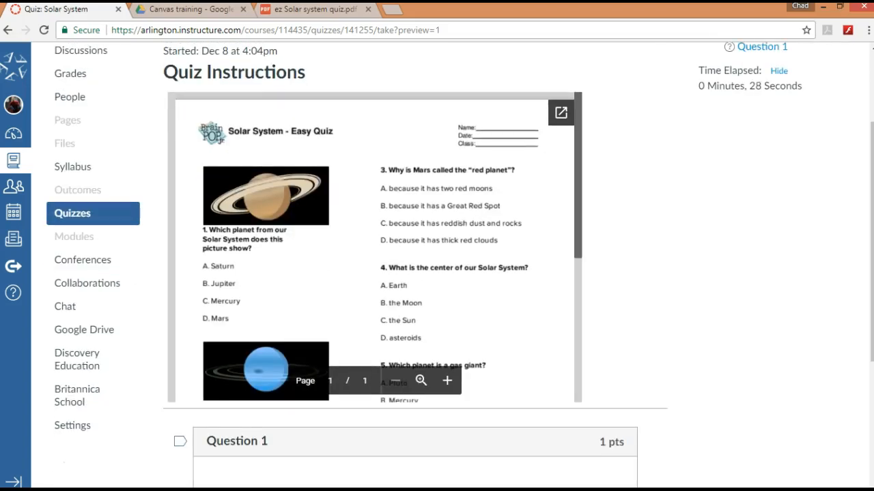
scroll(437, 273, "down", 2)
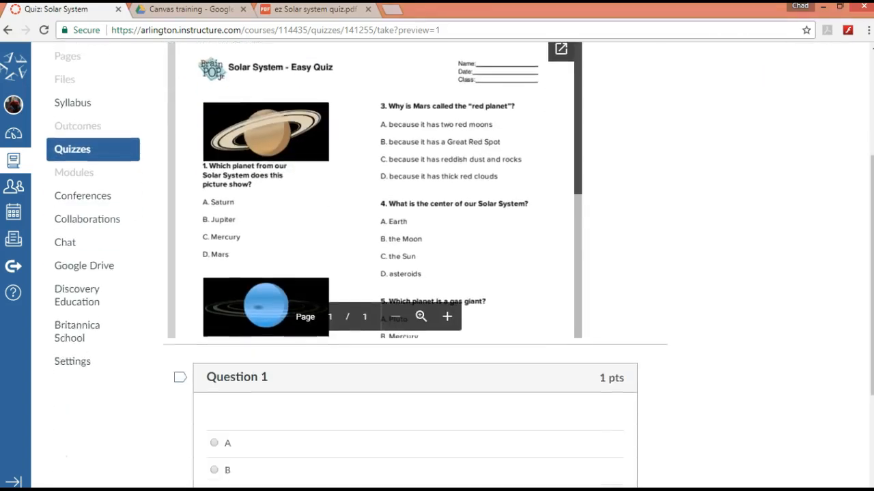
scroll(436, 273, "up", 2)
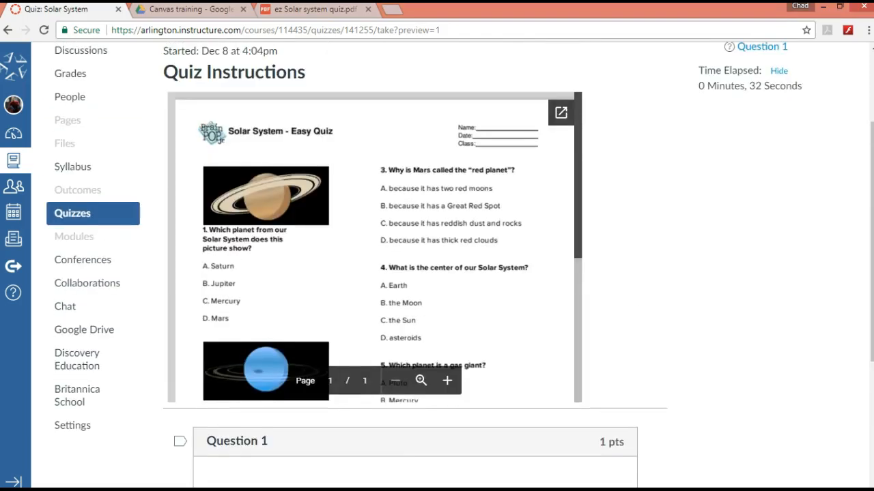
scroll(437, 273, "down", 2)
scroll(437, 273, "up", 2)
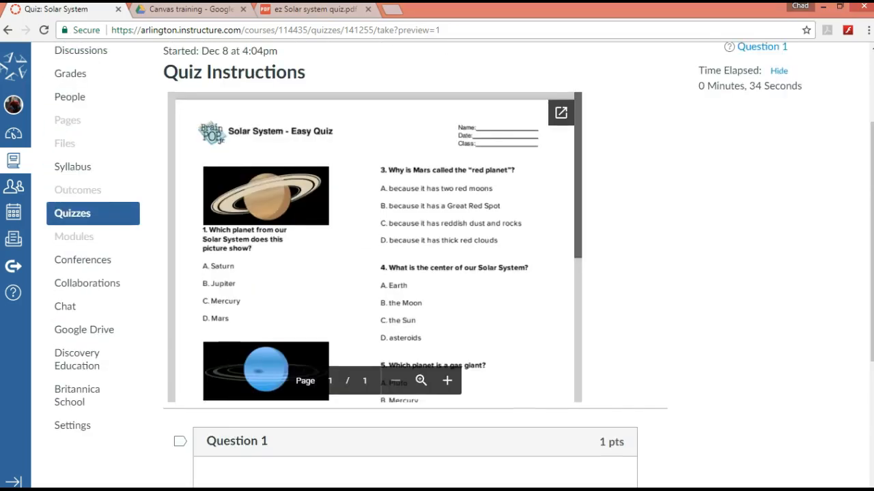
scroll(437, 273, "down", 3)
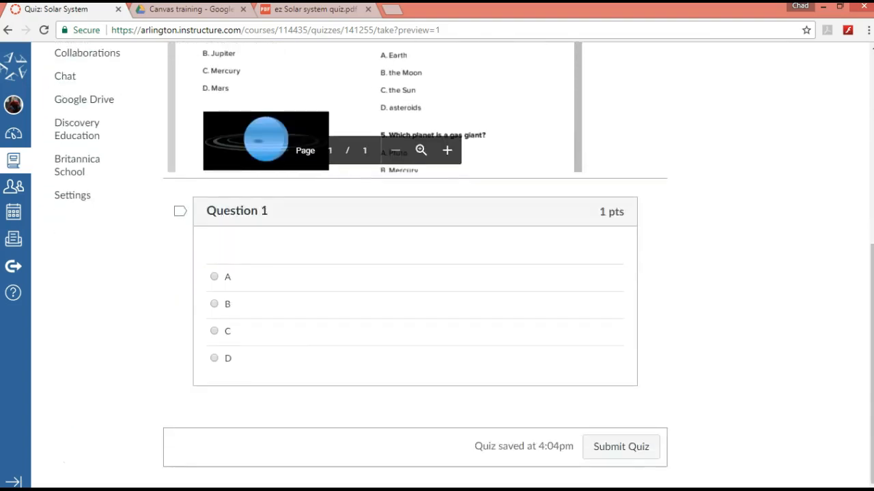
scroll(437, 273, "up", 3)
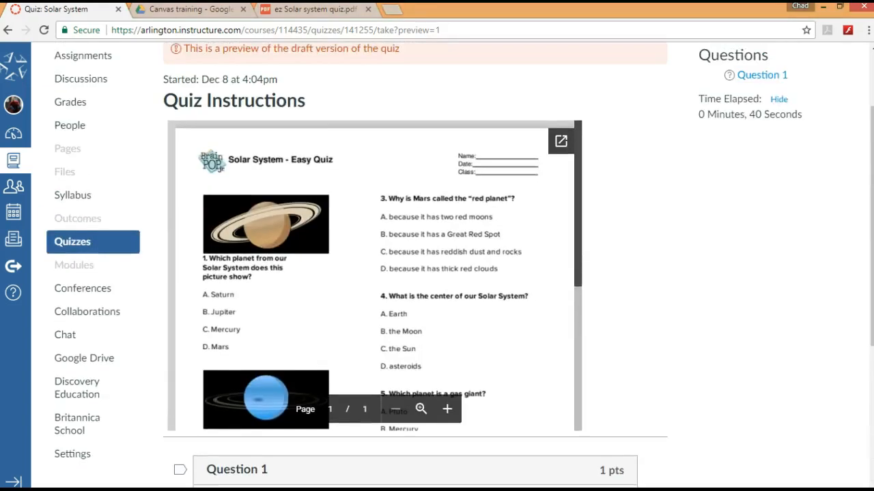
scroll(437, 273, "up", 2)
Resume editing the quiz and add a new question named Question 2.
left_click(776, 113)
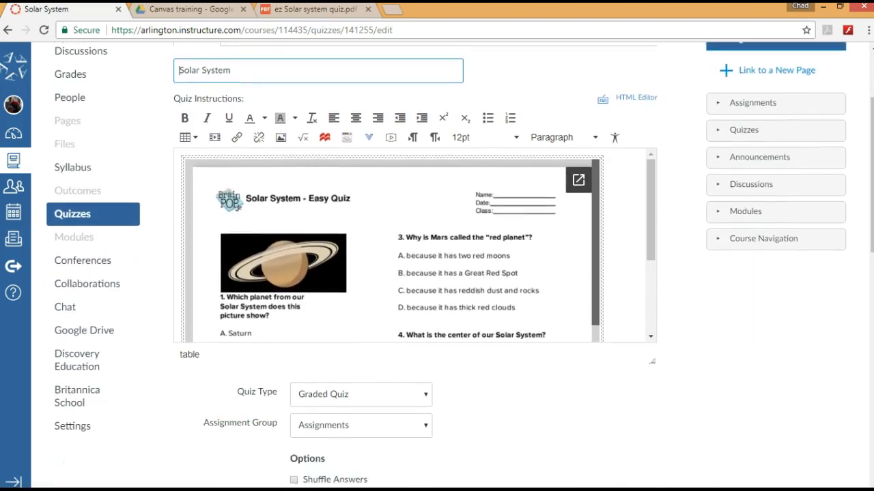
left_click(251, 162)
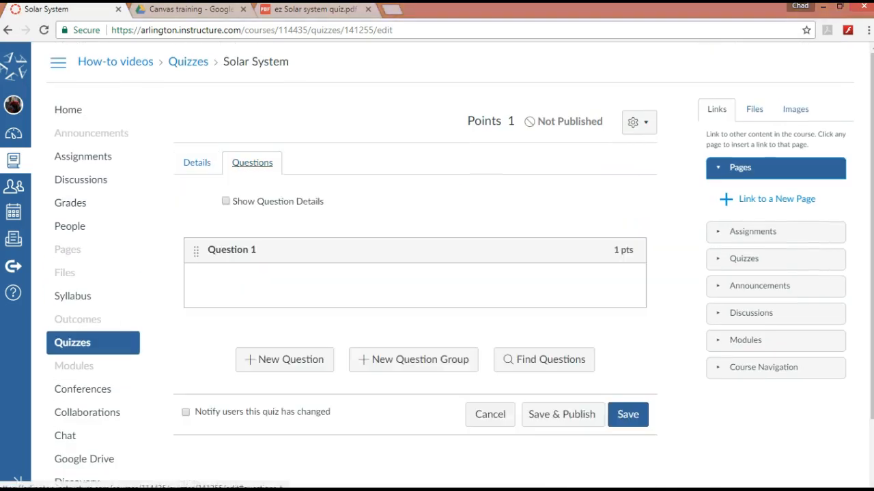
scroll(415, 273, "down", 1)
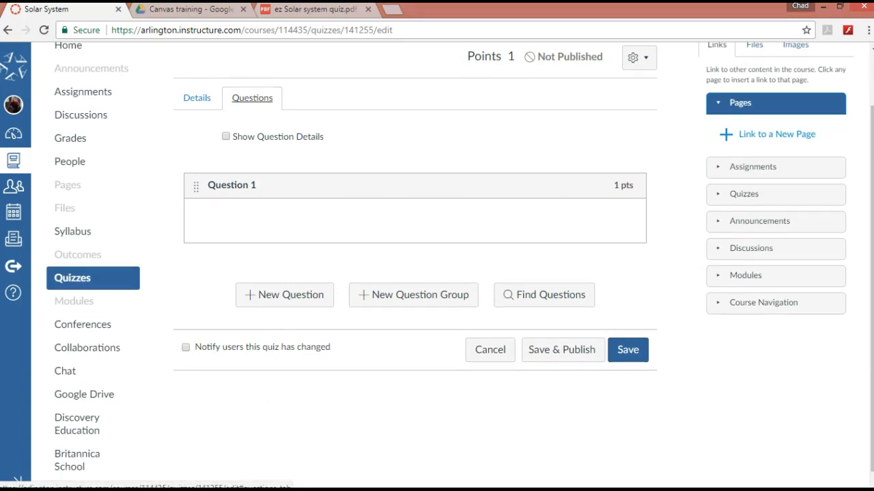
left_click(284, 295)
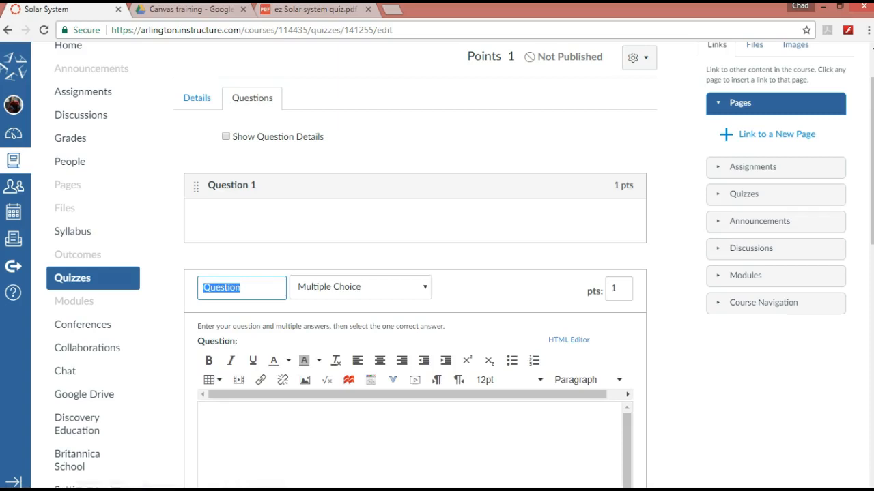
left_click(241, 287)
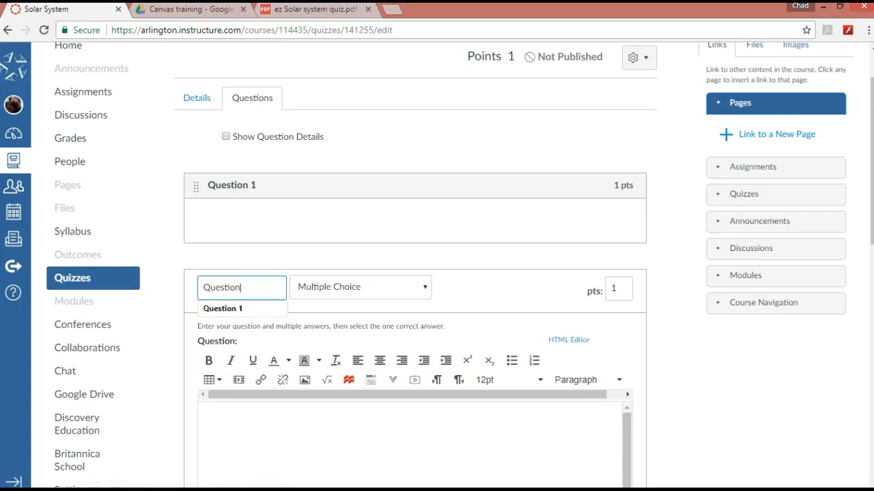
type("2")
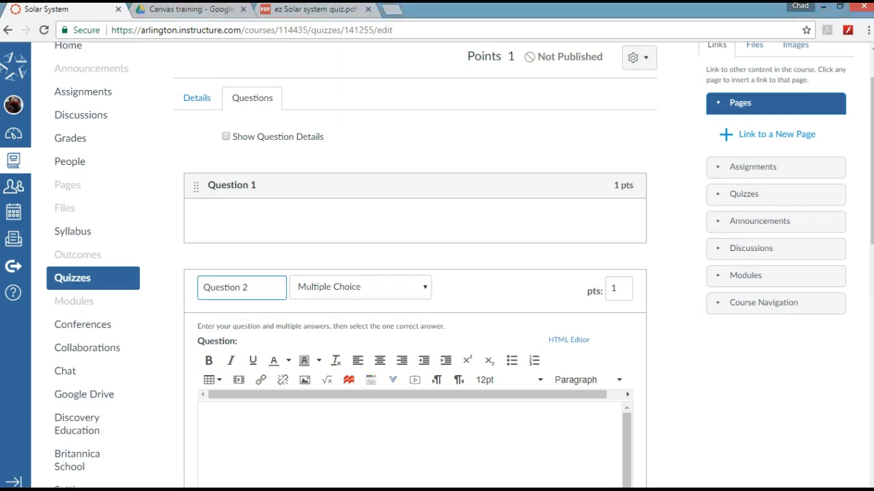
left_click(478, 290)
scroll(437, 273, "down", 1)
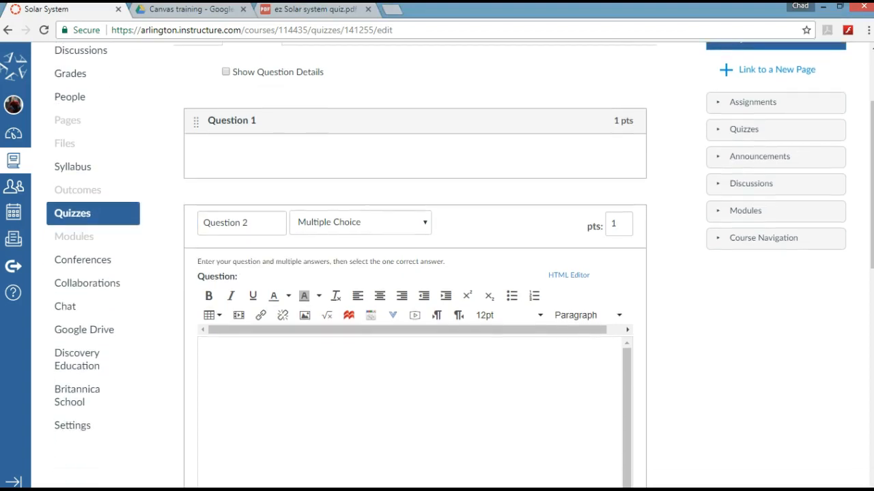
Choose Multiple Choice as the question type for Question 2.
left_click(360, 223)
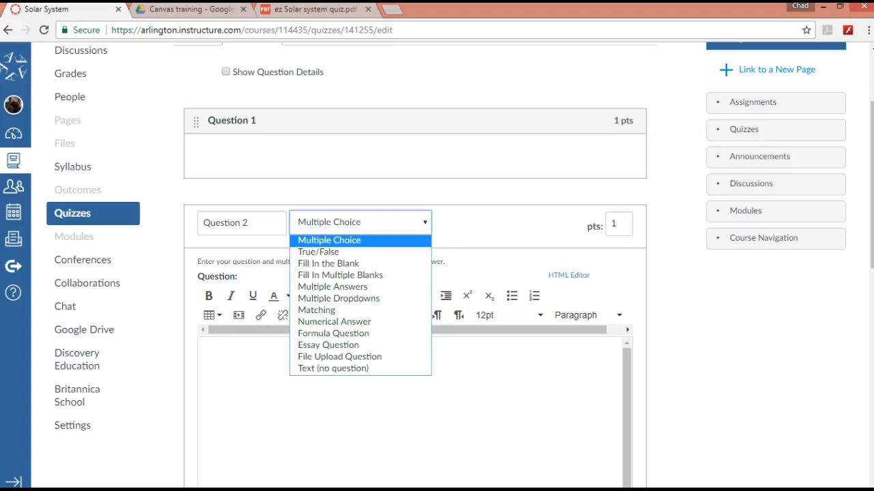
left_click(341, 241)
left_click(491, 228)
scroll(491, 229, "down", 3)
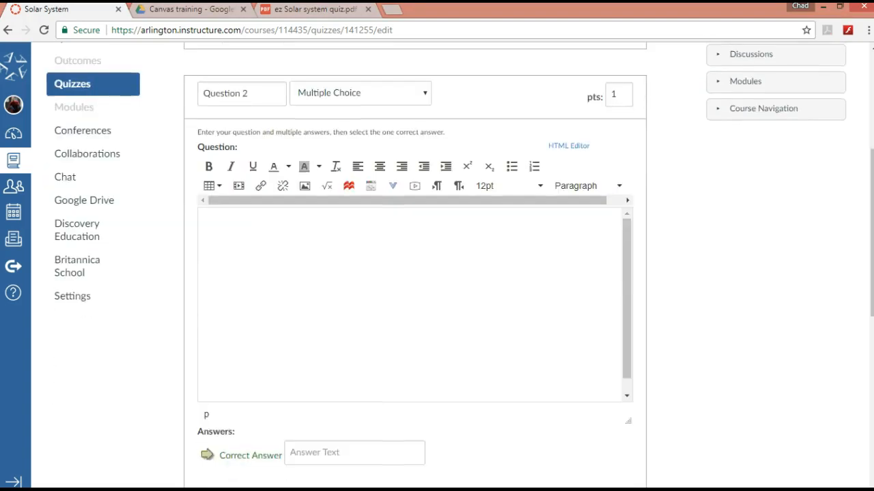
scroll(491, 229, "up", 1)
type("See img")
key("BackSpace")
type("age")
key("BackSpace")
key("BackSpace")
key("BackSpace")
key("BackSpace")
key("BackSpace")
key("BackSpace")
key("BackSpace")
key("BackSpace")
key("BackSpace")
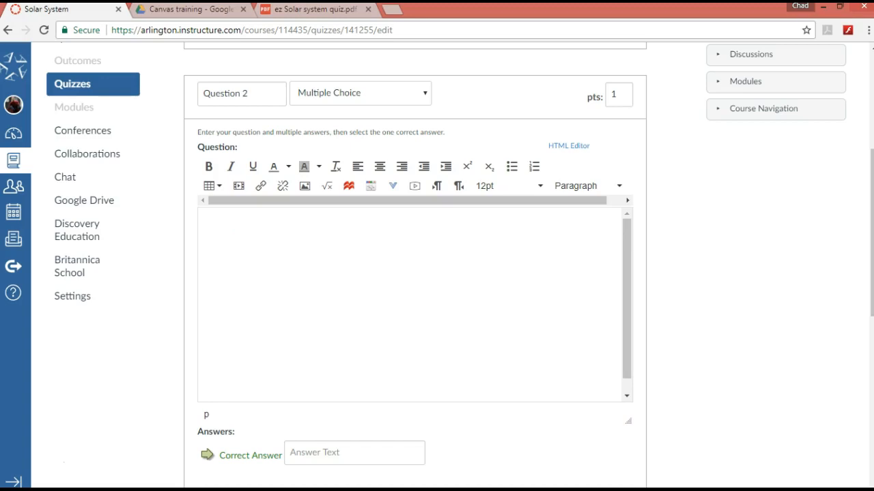
Leave the question text blank and enter A, B, C and D as the four answers of Question 2.
scroll(410, 170, "down", 5)
left_click(354, 130)
type("A")
left_click(355, 150)
double_click(357, 199)
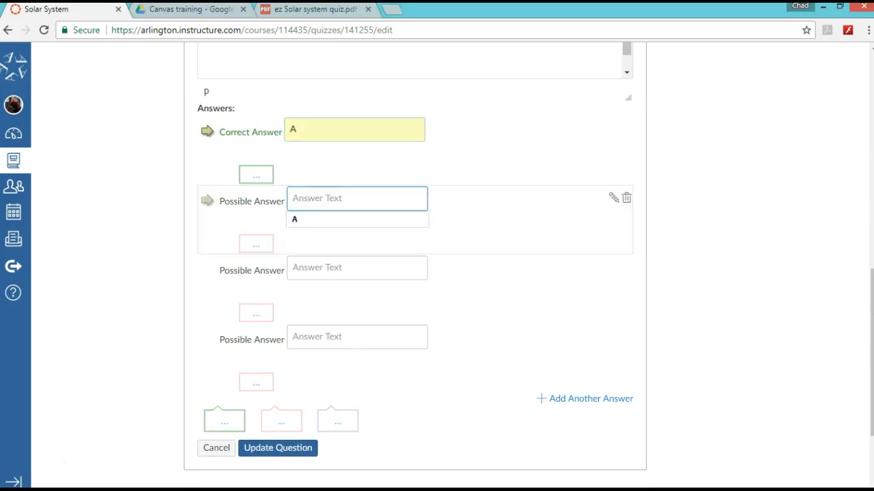
type("B")
key("Tab")
key("Tab")
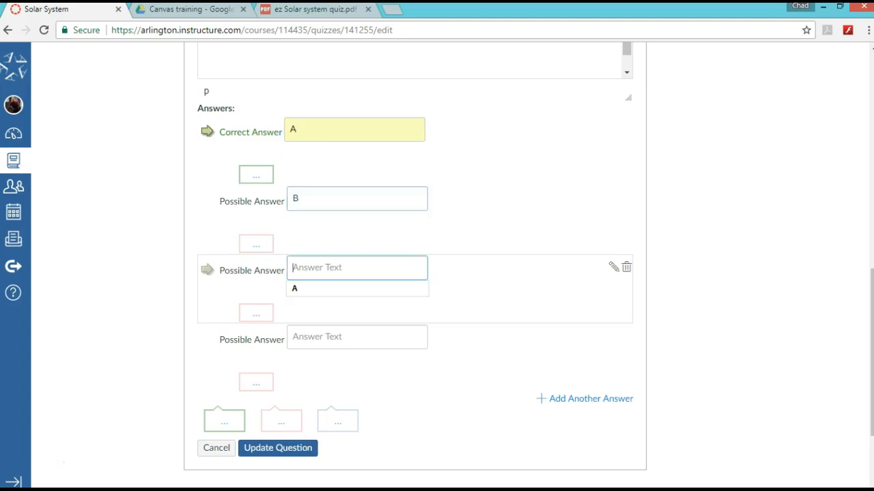
type("C")
key("Tab")
key("Tab")
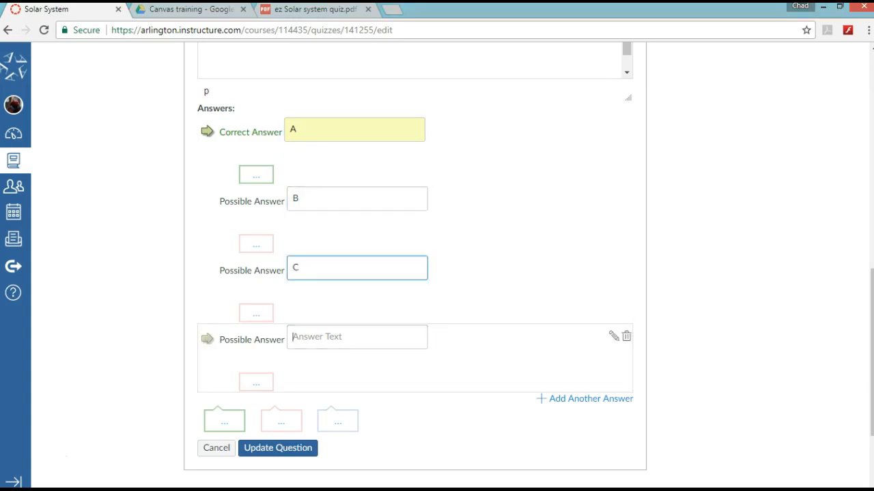
type("D")
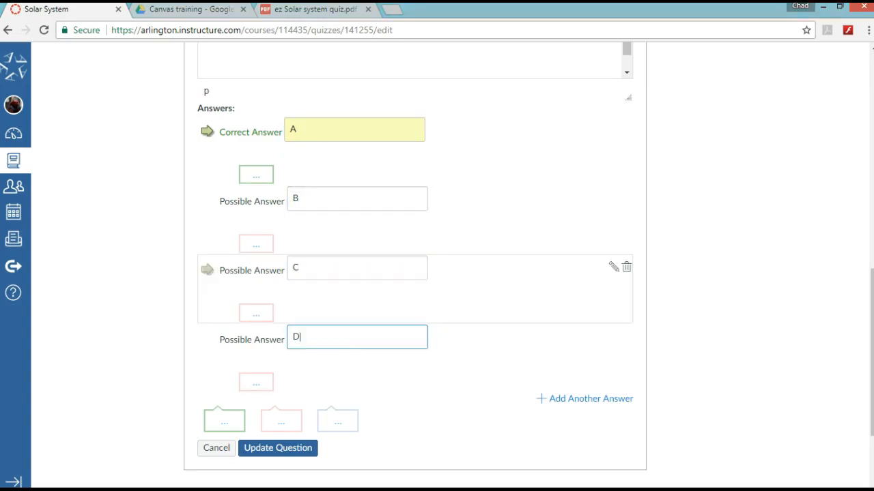
left_click(495, 222)
Mark answer C as the correct answer of Question 2.
scroll(495, 222, "down", 1)
scroll(495, 222, "up", 2)
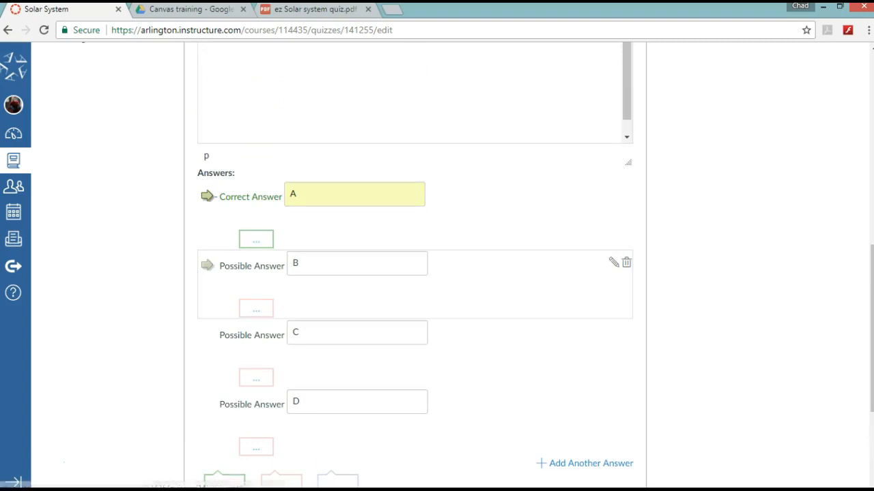
left_click(206, 335)
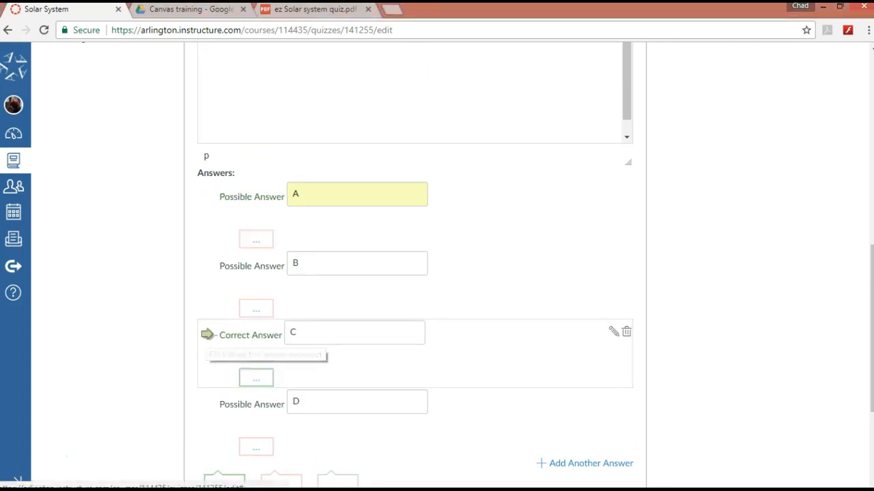
left_click(207, 265)
left_click(207, 334)
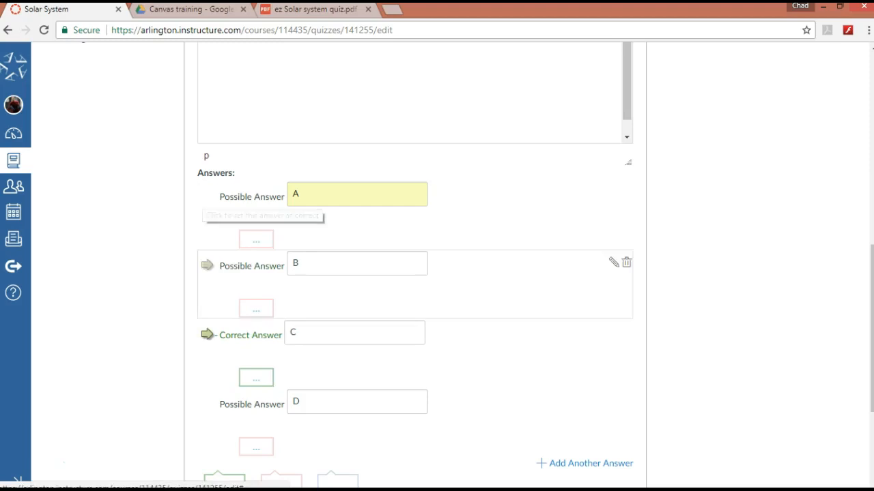
Update Question 2 and save the quiz without publishing it.
scroll(273, 314, "down", 1)
scroll(415, 273, "down", 2)
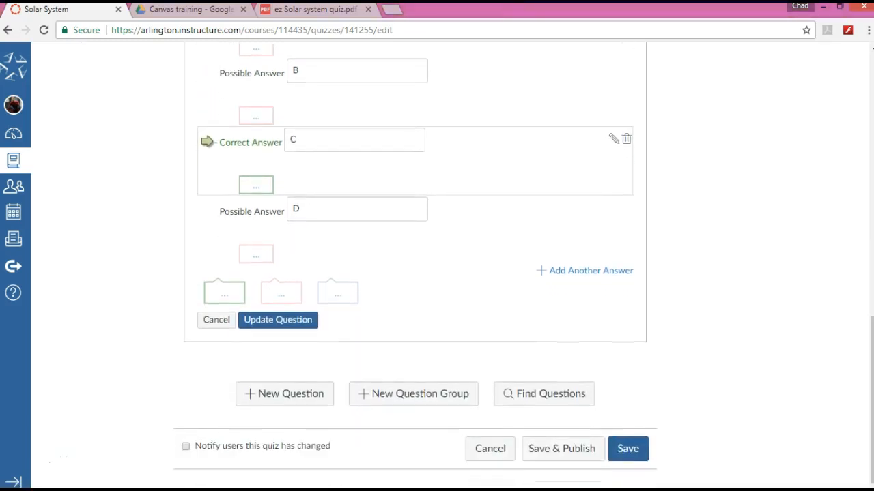
left_click(278, 320)
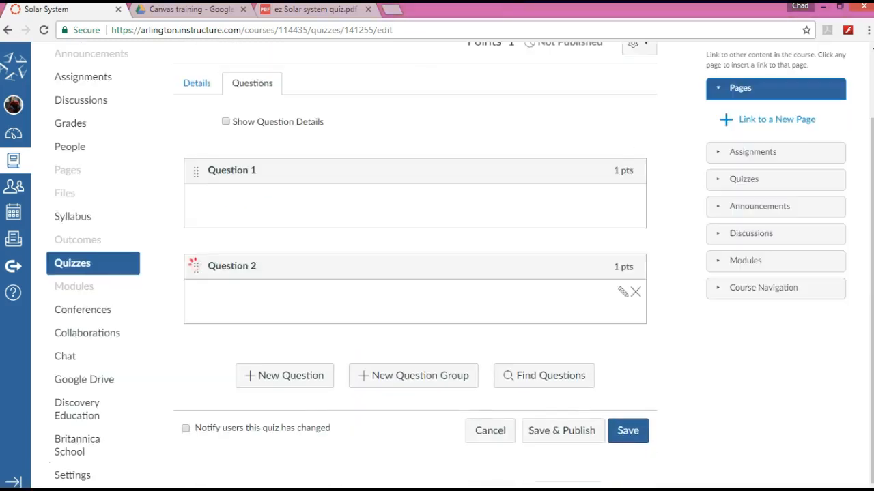
left_click(628, 431)
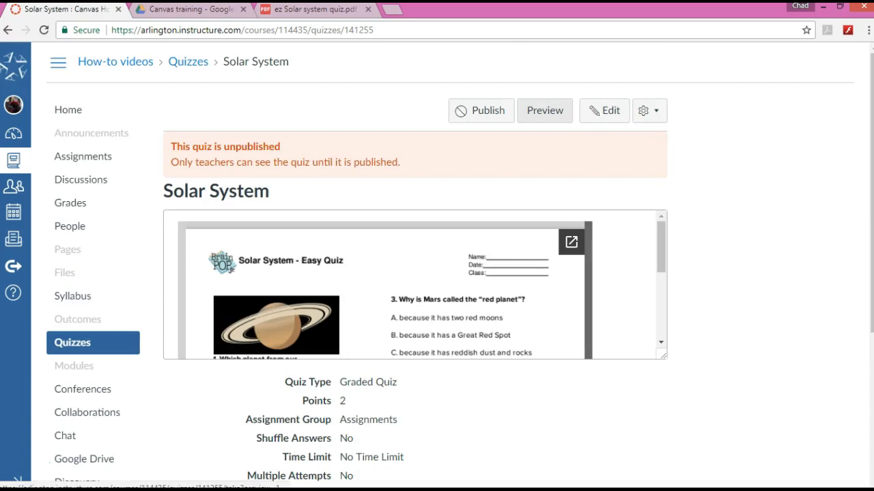
Preview the Solar System quiz and look through the packet PDF embedded in its instructions.
left_click(544, 110)
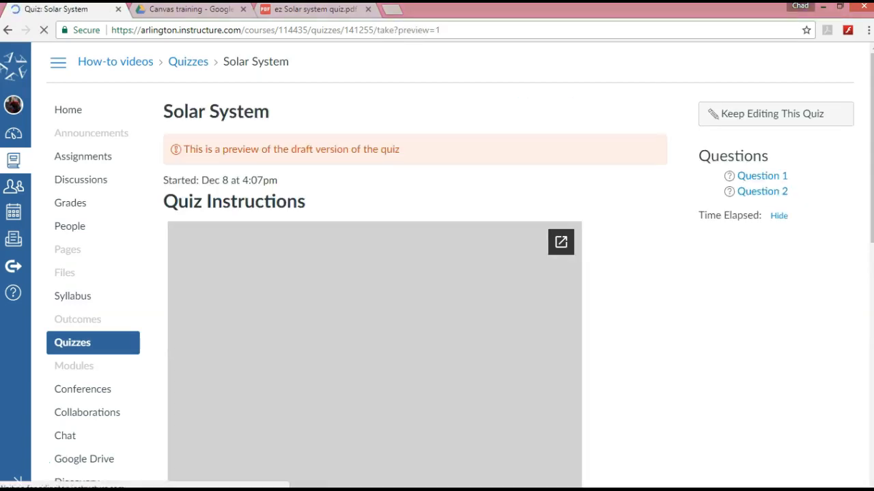
scroll(376, 307, "down", 2)
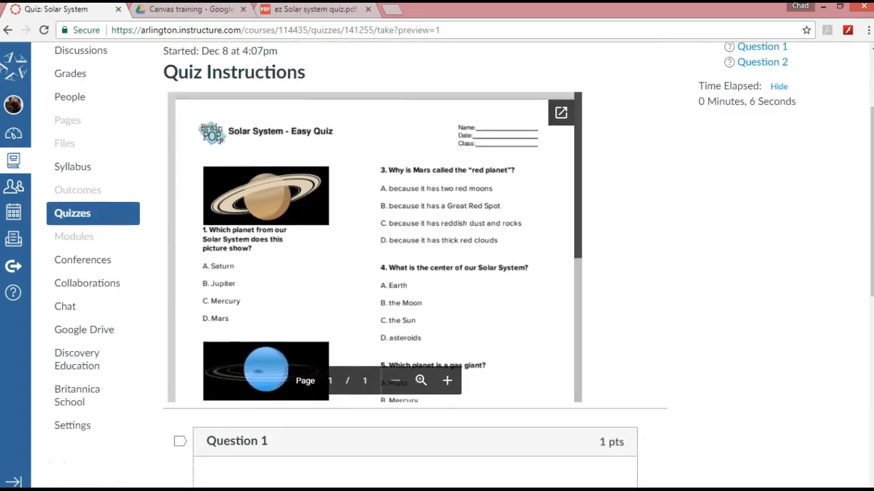
scroll(375, 246, "down", 3)
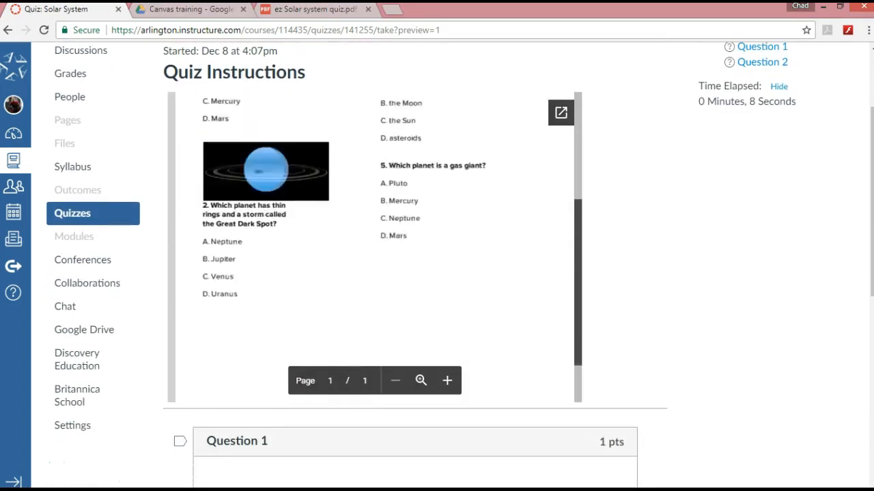
scroll(375, 245, "up", 4)
scroll(376, 245, "down", 1)
scroll(375, 246, "up", 1)
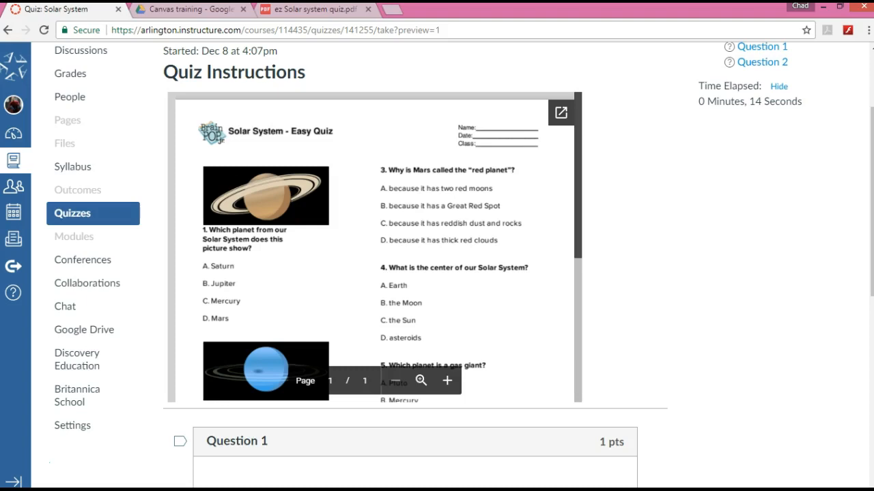
left_click_drag(578, 174, 578, 192)
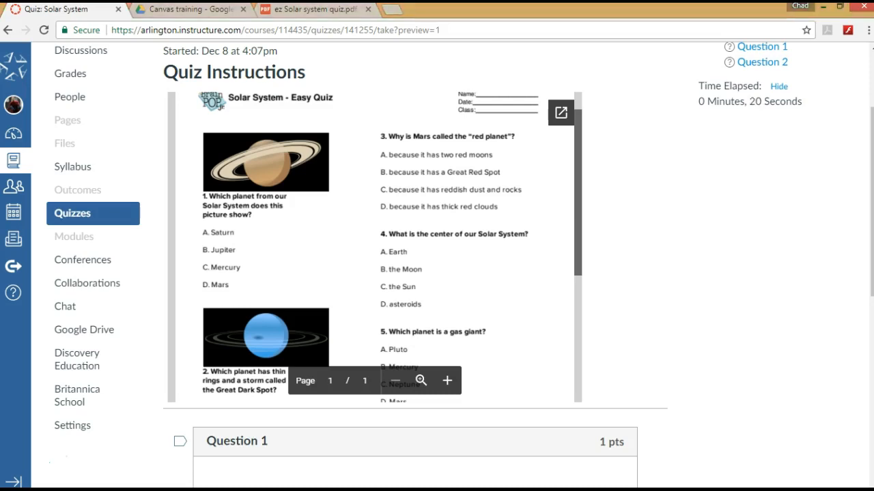
Submit the previewed quiz with answer A for Question 1 and answer B for Question 2.
scroll(436, 273, "down", 4)
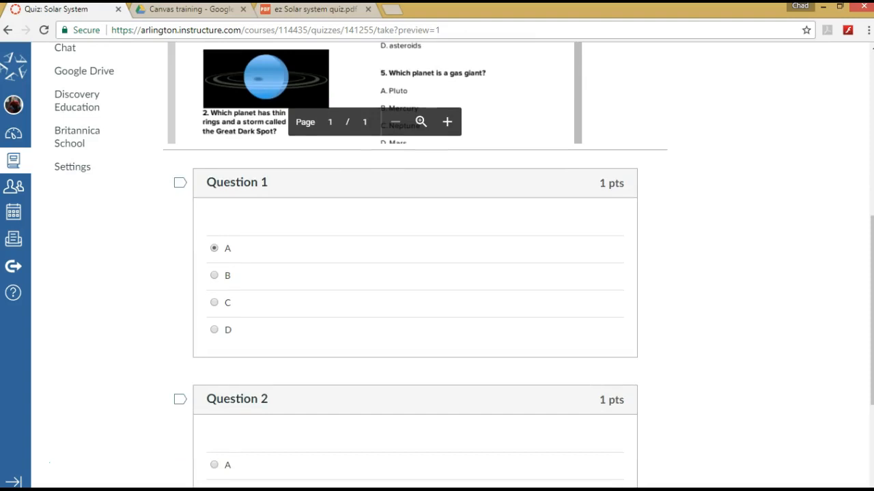
scroll(437, 273, "up", 3)
scroll(374, 190, "down", 3)
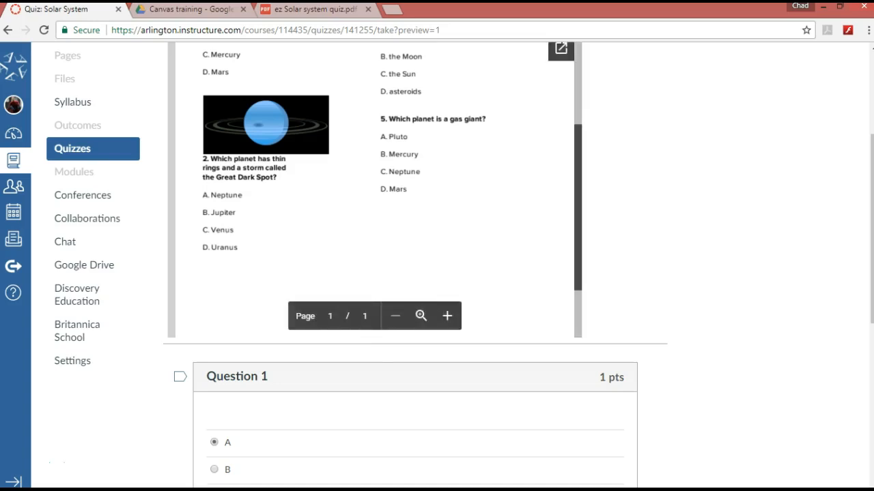
mouse_move(577, 208)
left_mouse_down()
mouse_move(577, 221)
mouse_move(577, 187)
mouse_move(577, 211)
left_mouse_up()
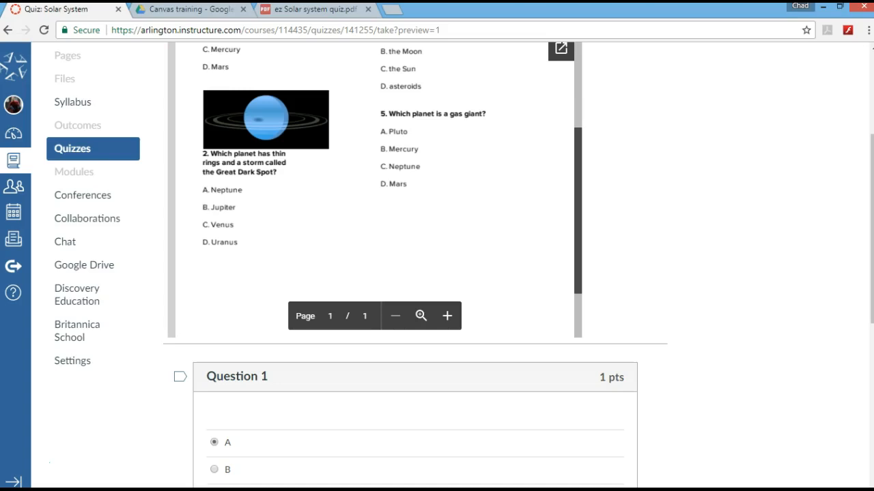
scroll(415, 266, "down", 6)
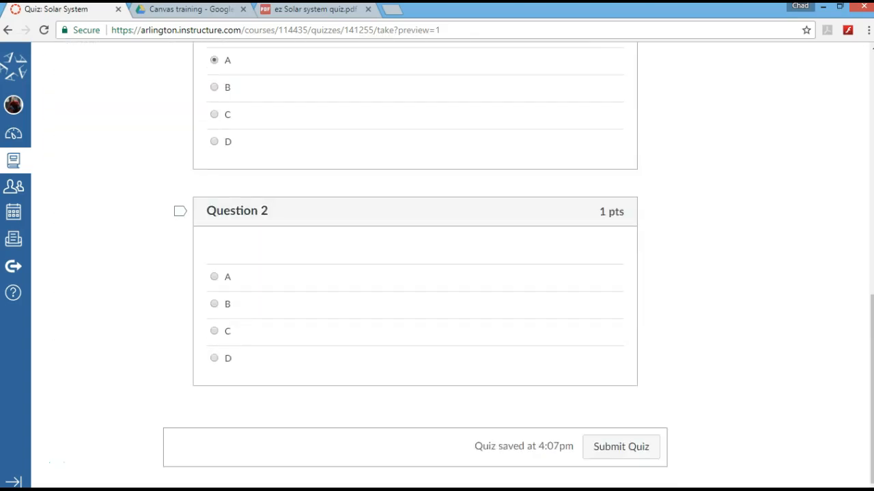
left_click(214, 304)
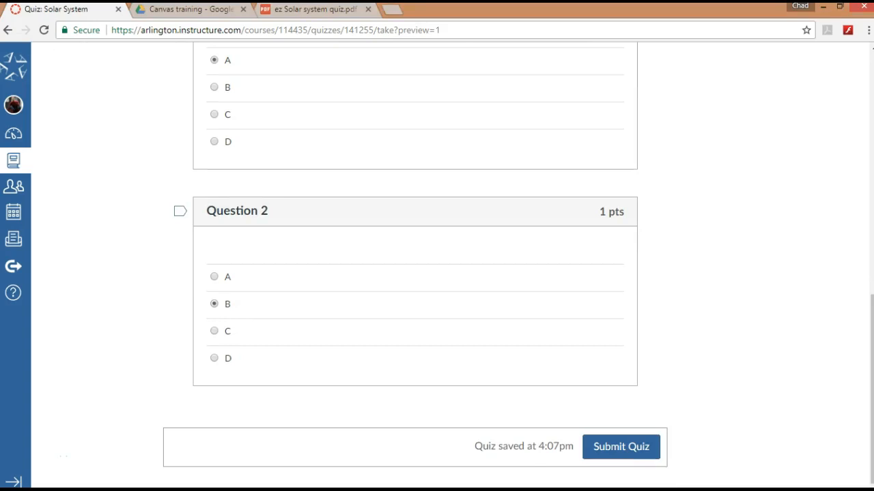
left_click(620, 446)
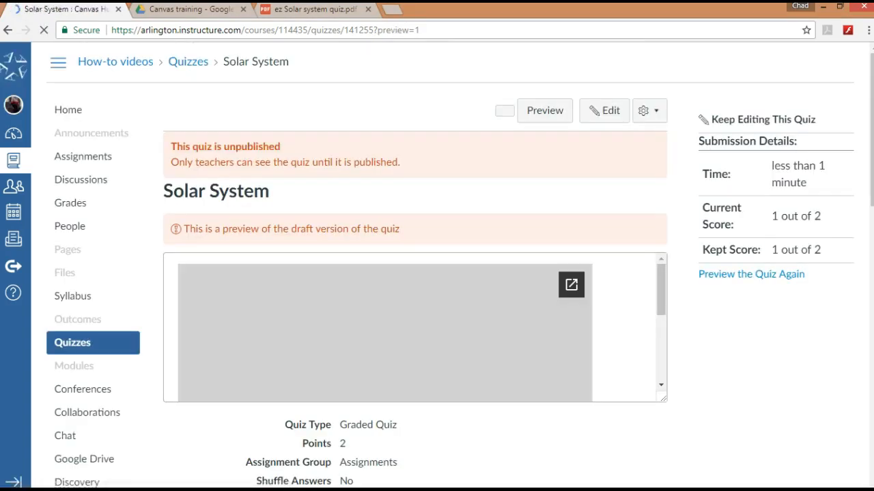
Examine the attempt's time, current score and kept score, and review how both questions were graded.
left_click_drag(772, 182, 807, 197)
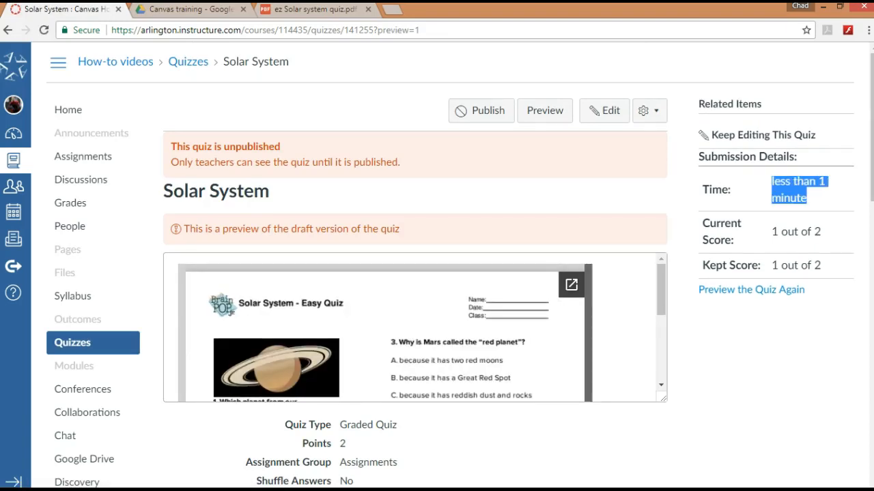
left_click_drag(772, 232, 820, 233)
left_click_drag(772, 265, 821, 265)
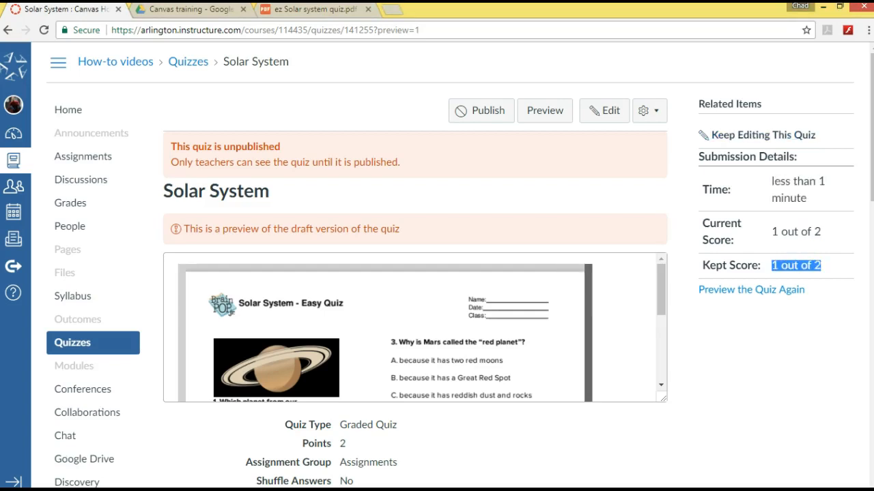
left_click(821, 266)
left_click_drag(772, 265, 820, 266)
left_click(820, 266)
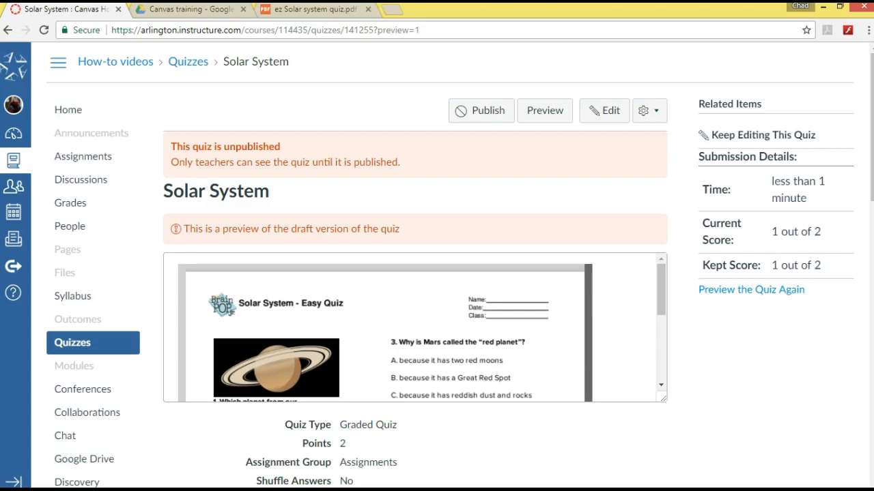
scroll(460, 265, "down", 8)
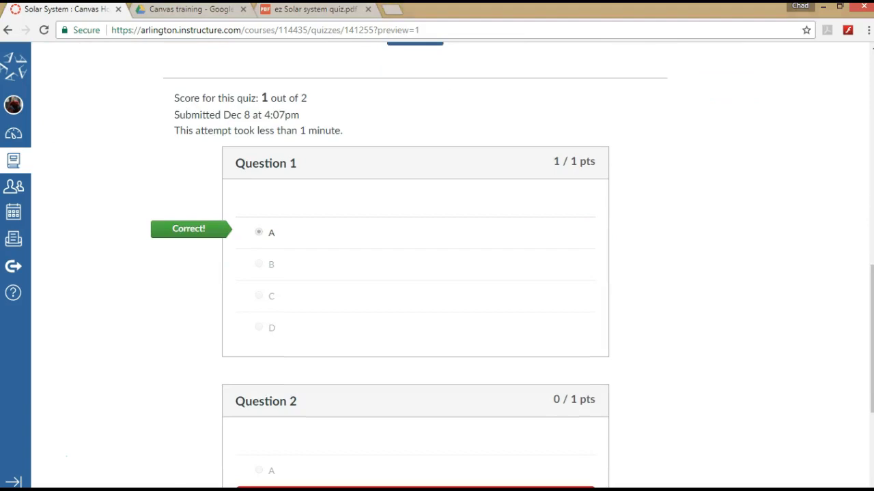
scroll(443, 260, "down", 3)
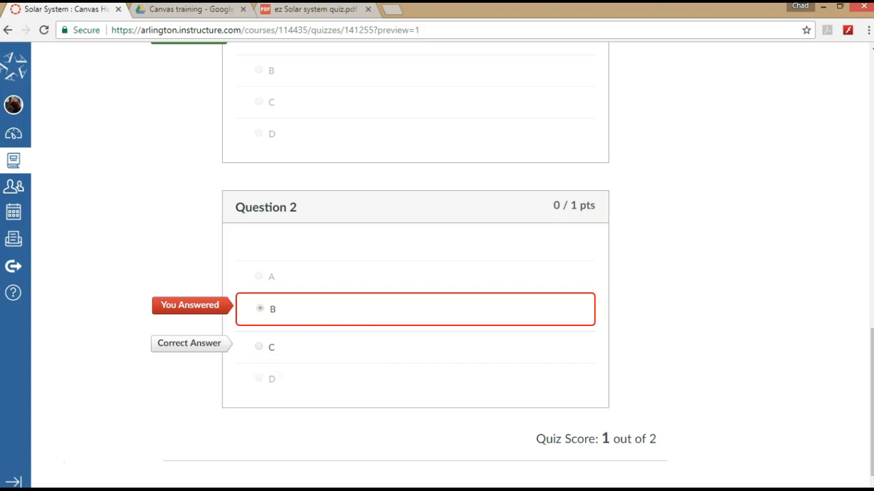
scroll(415, 273, "up", 9)
scroll(415, 273, "up", 4)
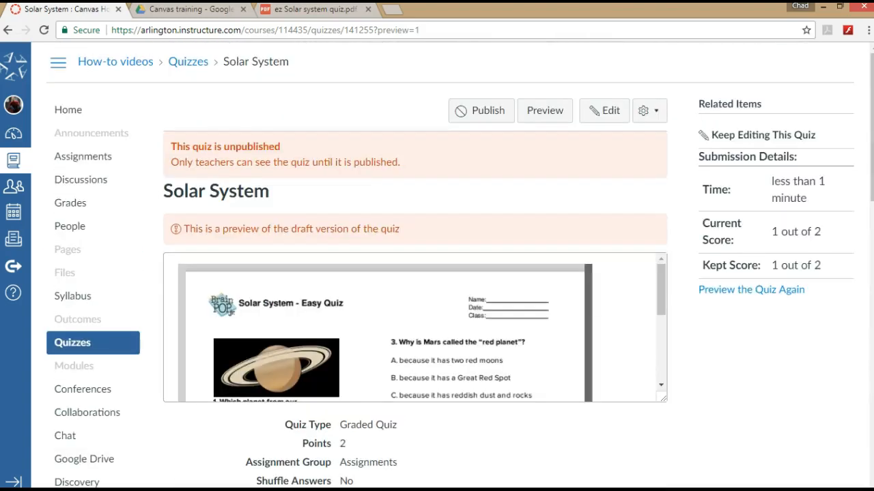